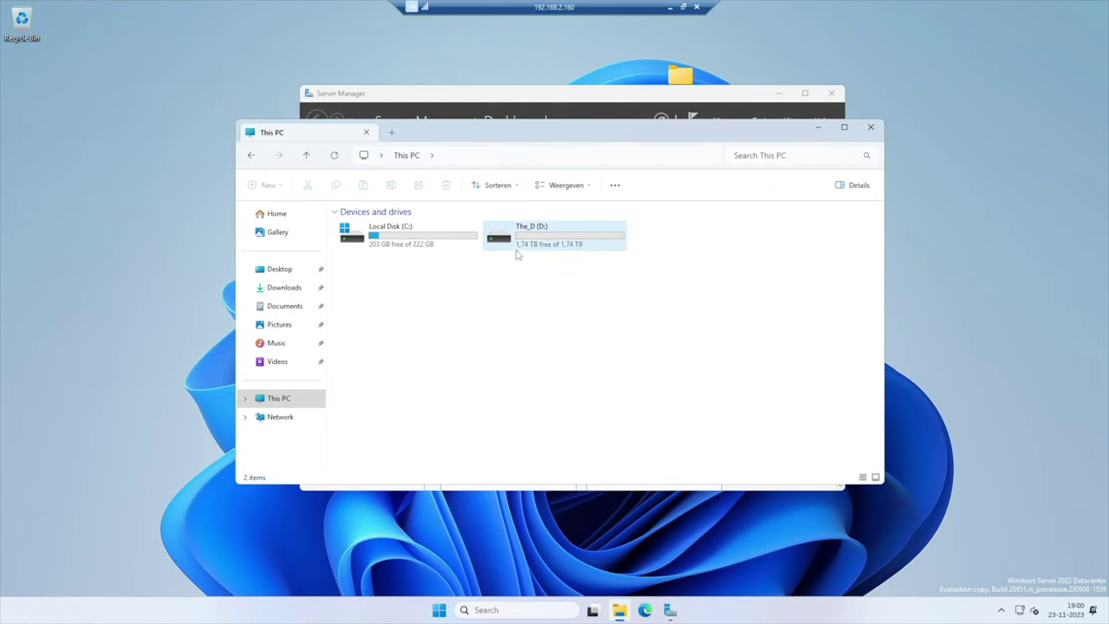
Create a new folder named Test in the root of The_D (D:)
right_click(459, 327)
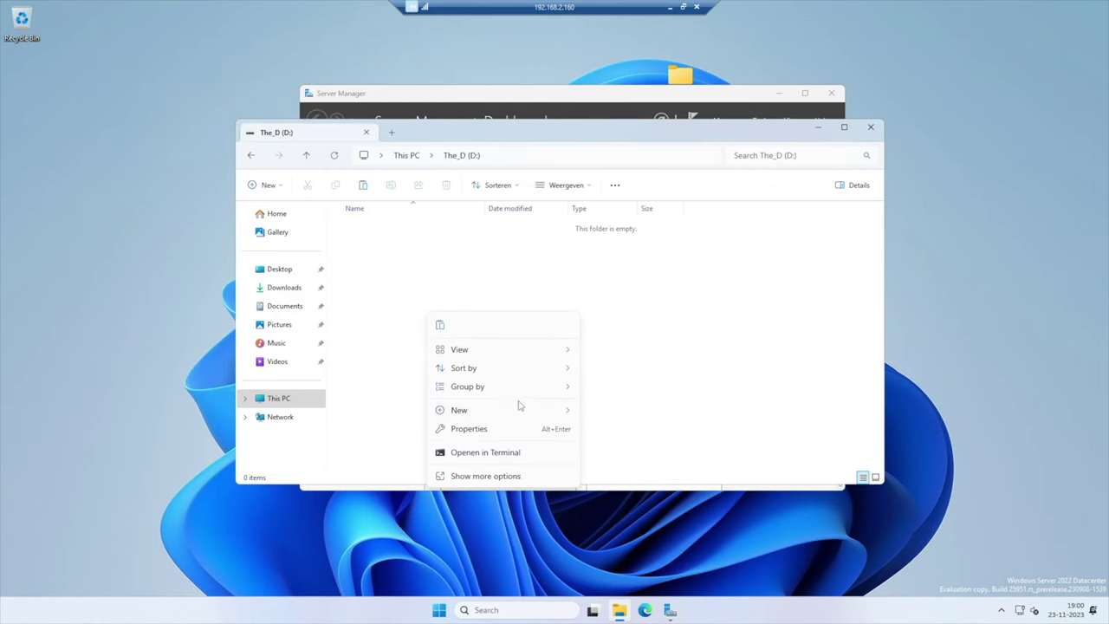
mouse_move(505, 412)
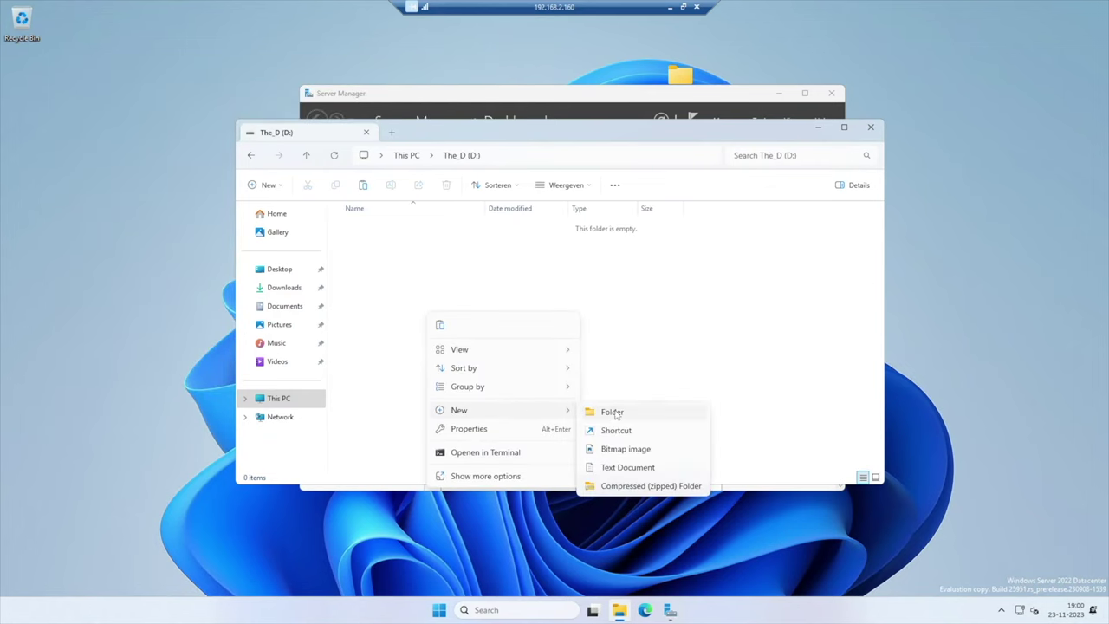
click(607, 410)
text(Test)
key(Return)
click(620, 378)
drag(520, 131, 455, 182)
Start a new file share in Server Manager's File and Storage Services, using the SMB Share - Quick profile
click(523, 103)
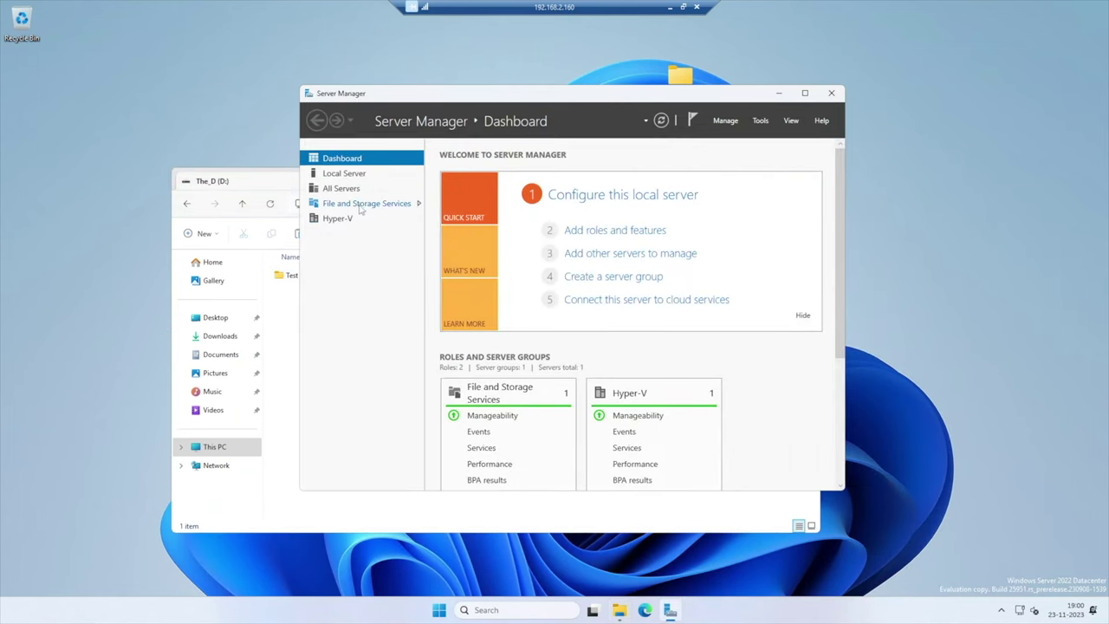
click(362, 204)
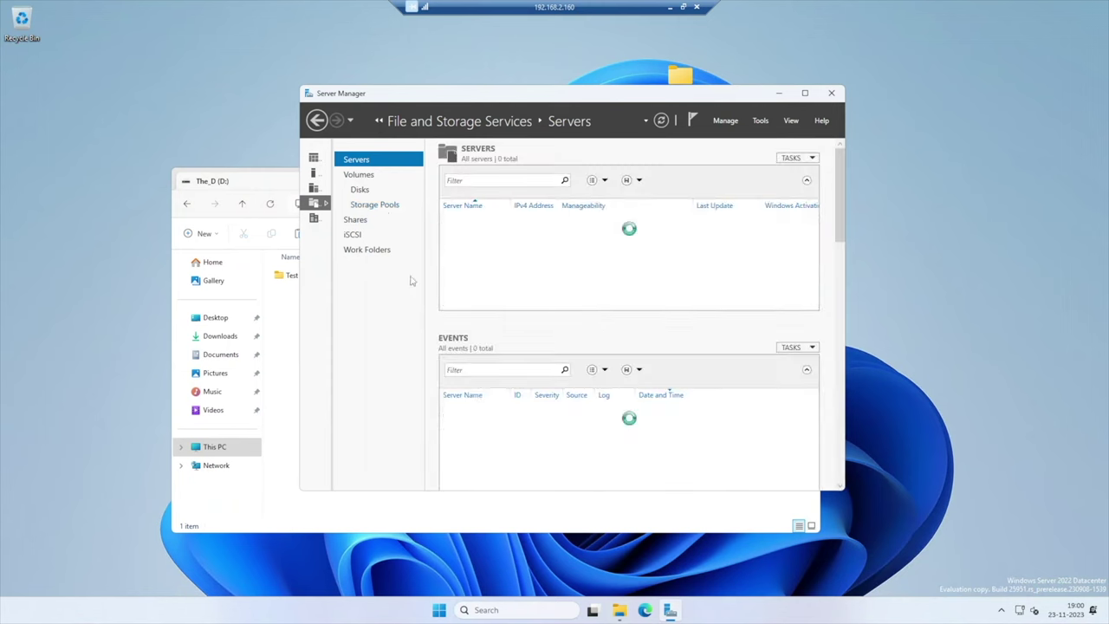
click(359, 222)
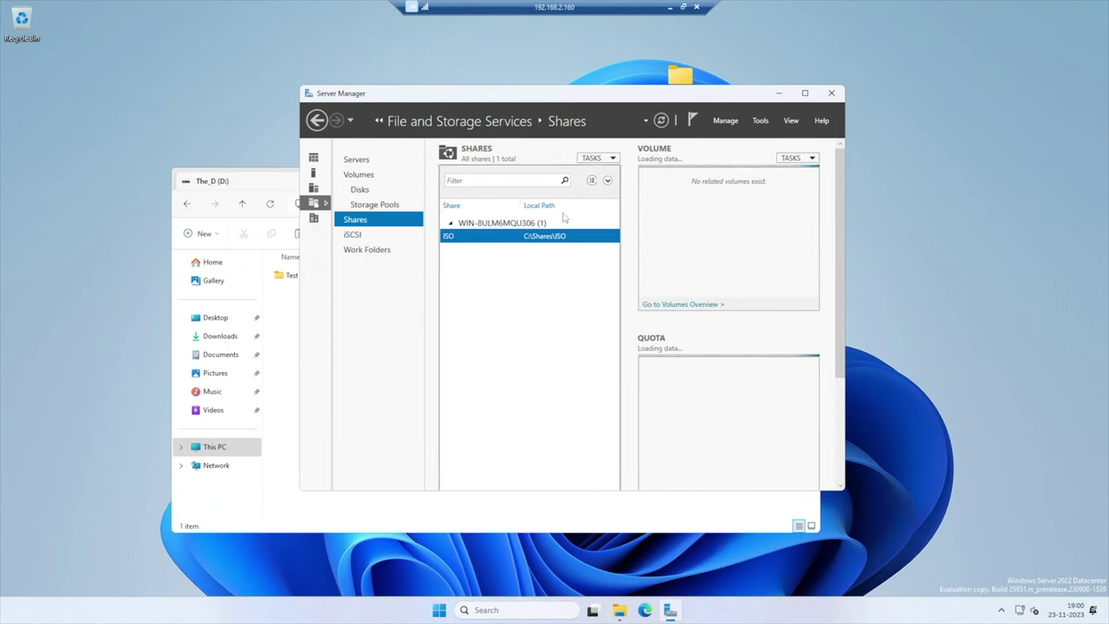
click(596, 157)
click(603, 171)
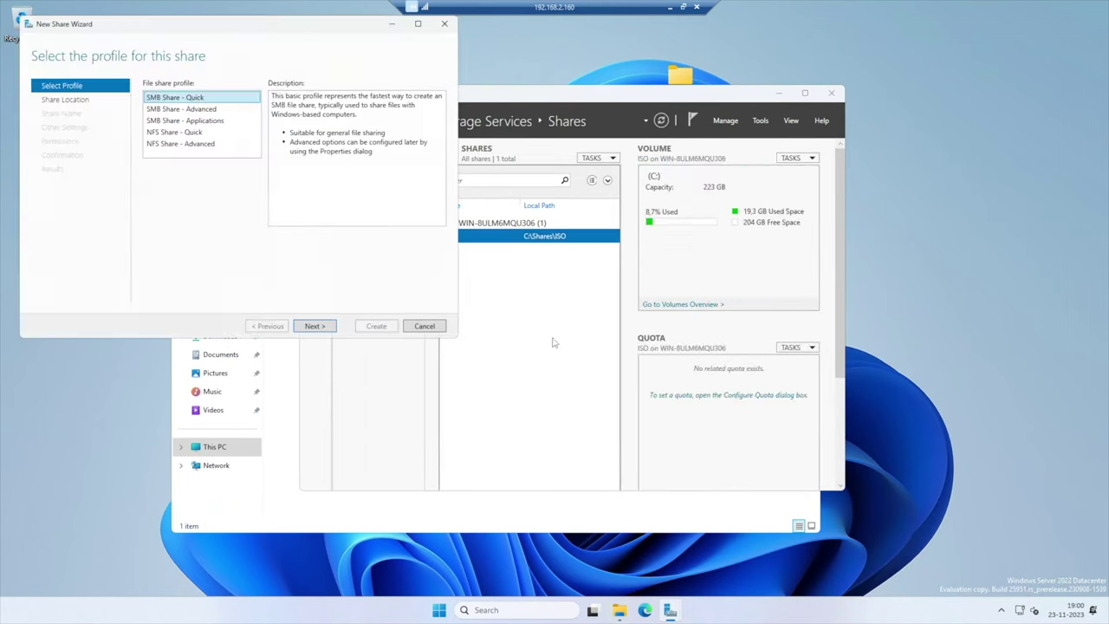
click(317, 328)
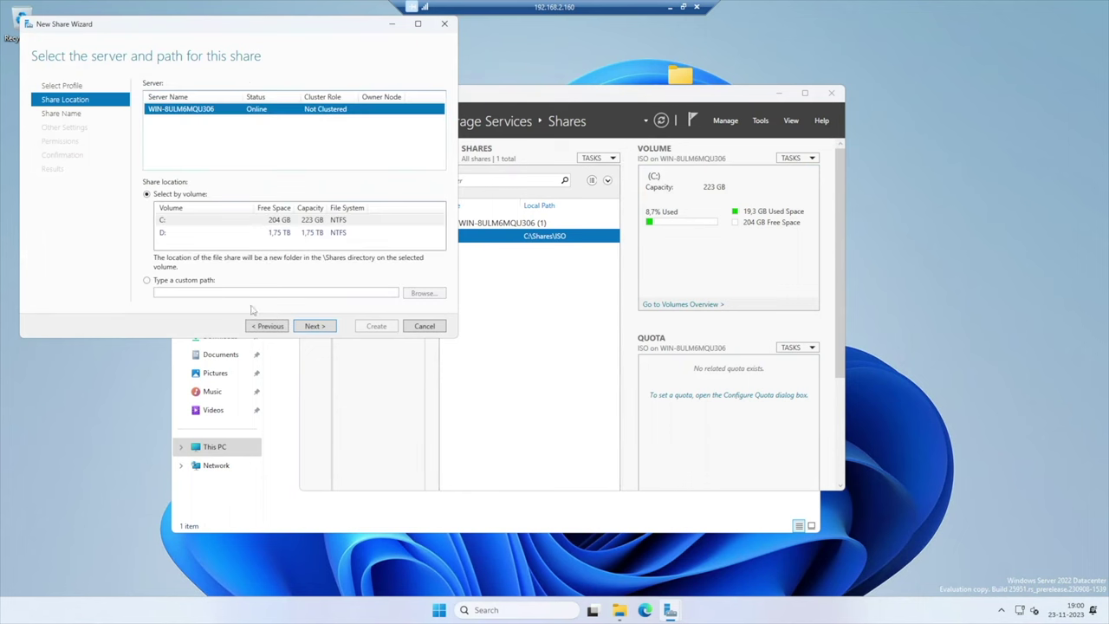
Set the share location to a custom path, choosing the Test folder on the D: drive
click(251, 234)
click(334, 328)
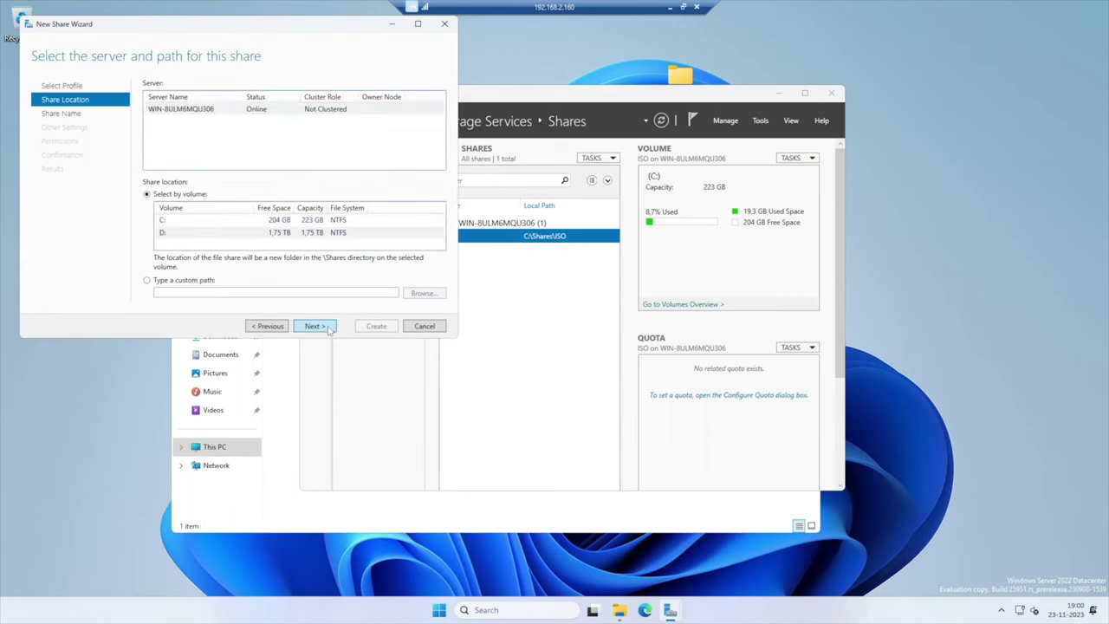
click(271, 330)
click(158, 281)
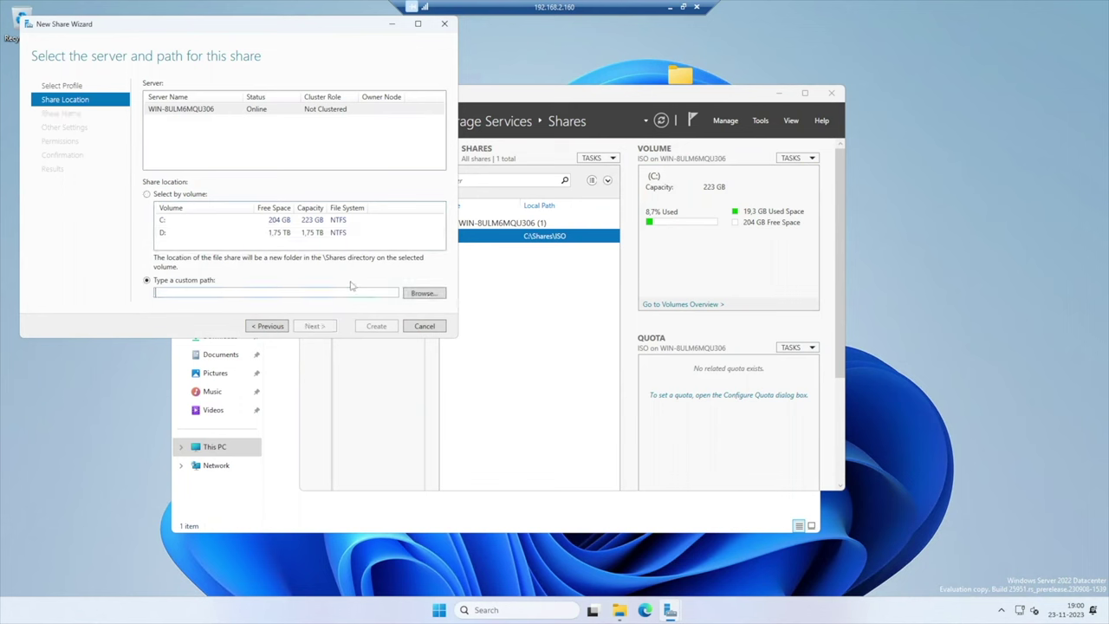
click(414, 293)
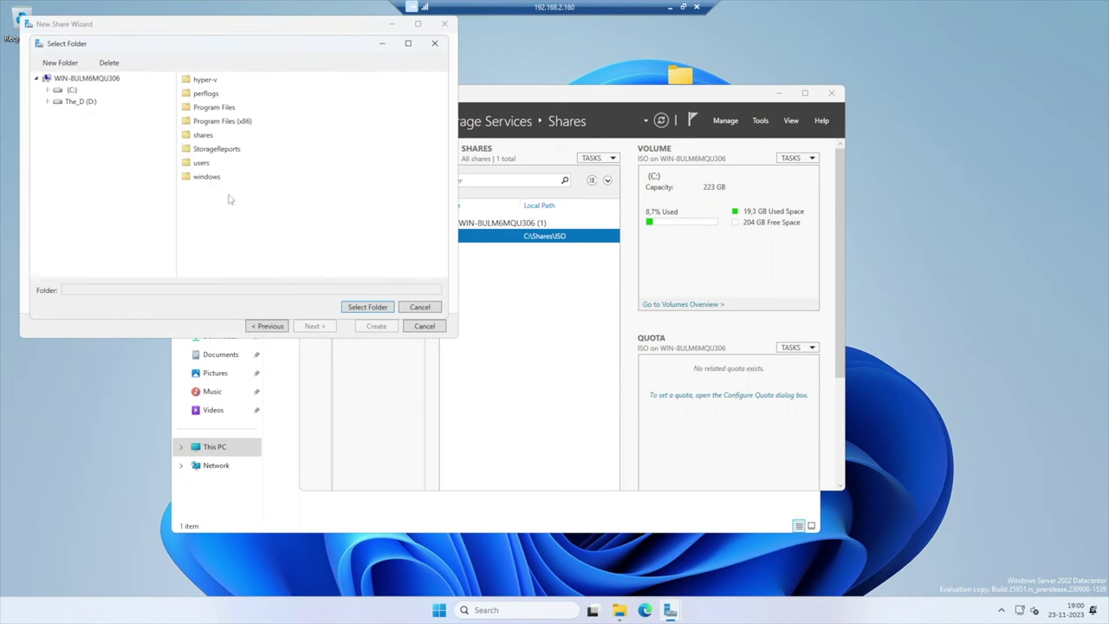
click(76, 101)
click(199, 80)
click(360, 308)
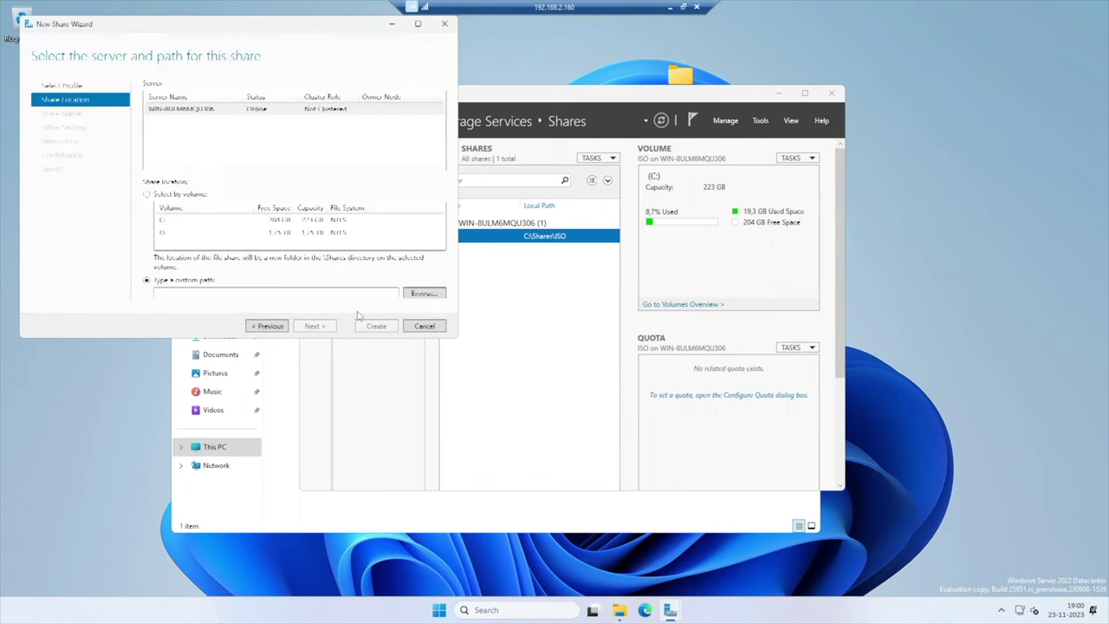
click(316, 325)
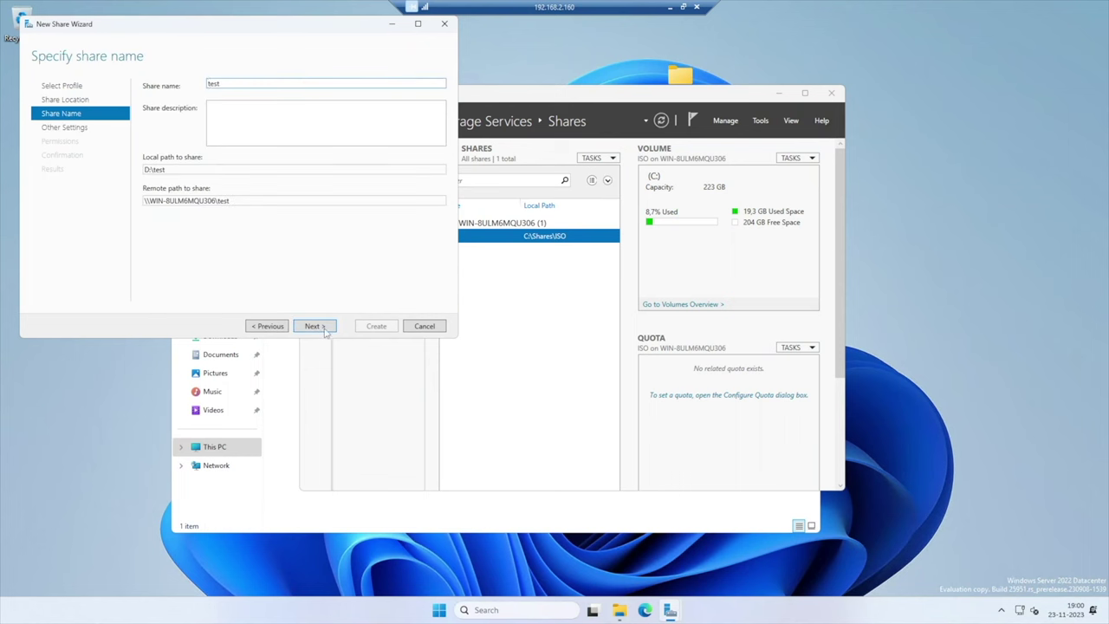
Accept the share name test with the default settings and permissions, and create the share
click(317, 326)
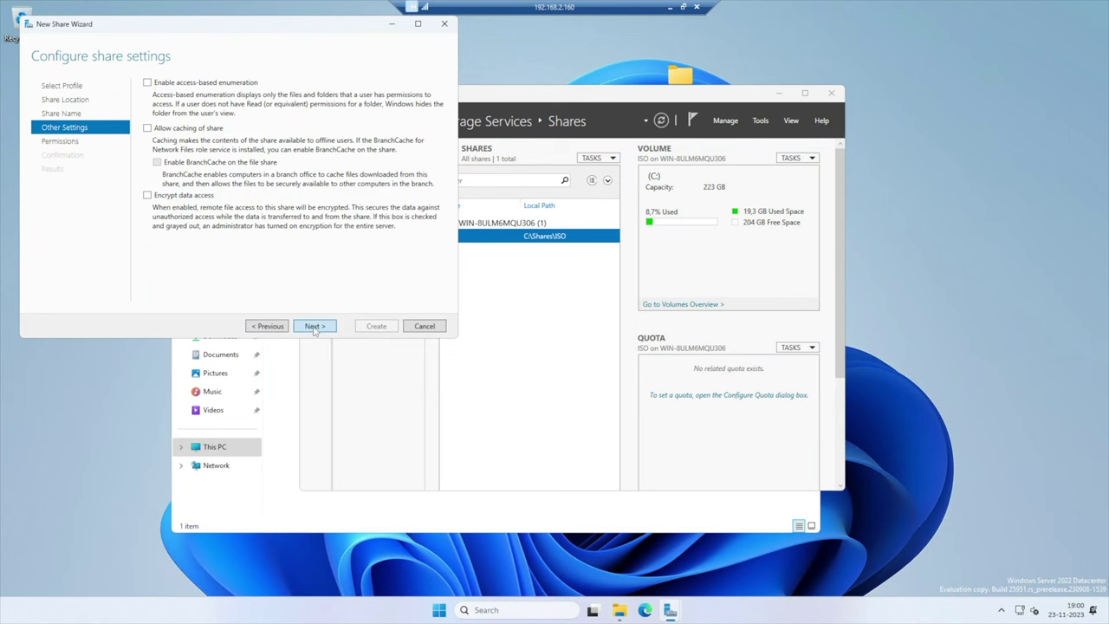
click(315, 327)
click(330, 328)
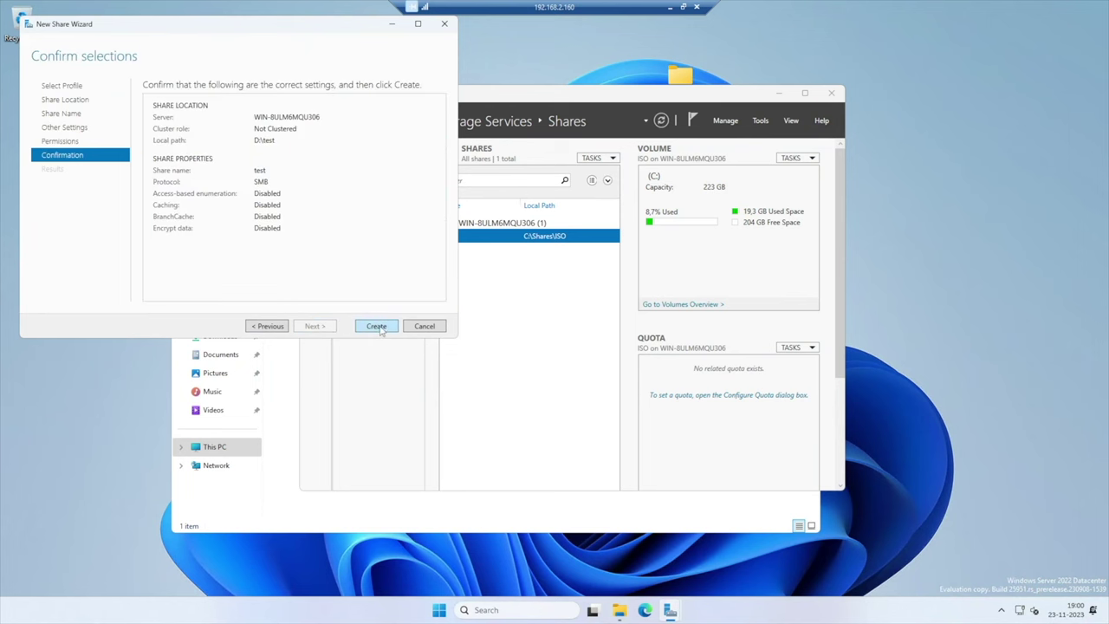
click(376, 327)
click(376, 327)
Review the permissions and settings of the ISO share in its properties
click(470, 251)
click(469, 237)
right_click(469, 238)
click(504, 244)
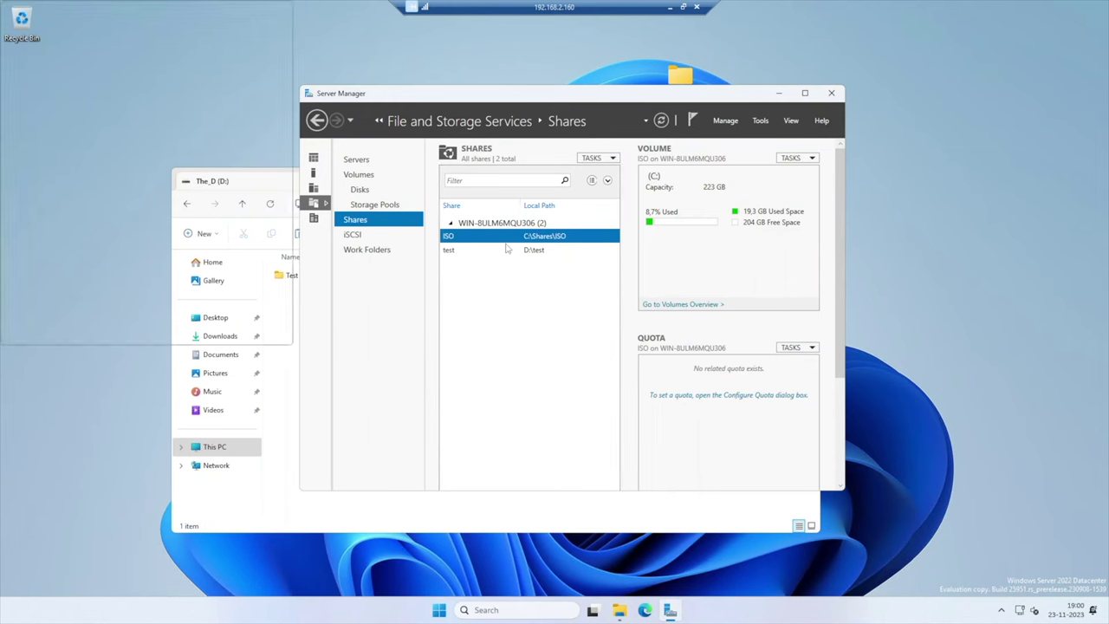
click(335, 408)
right_click(483, 236)
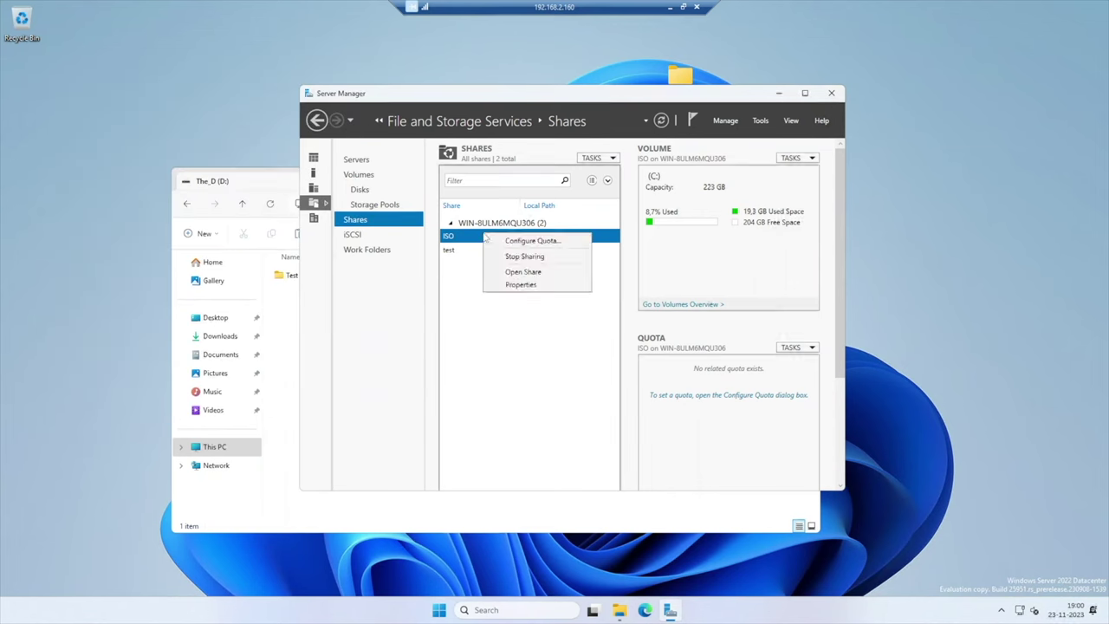
click(530, 290)
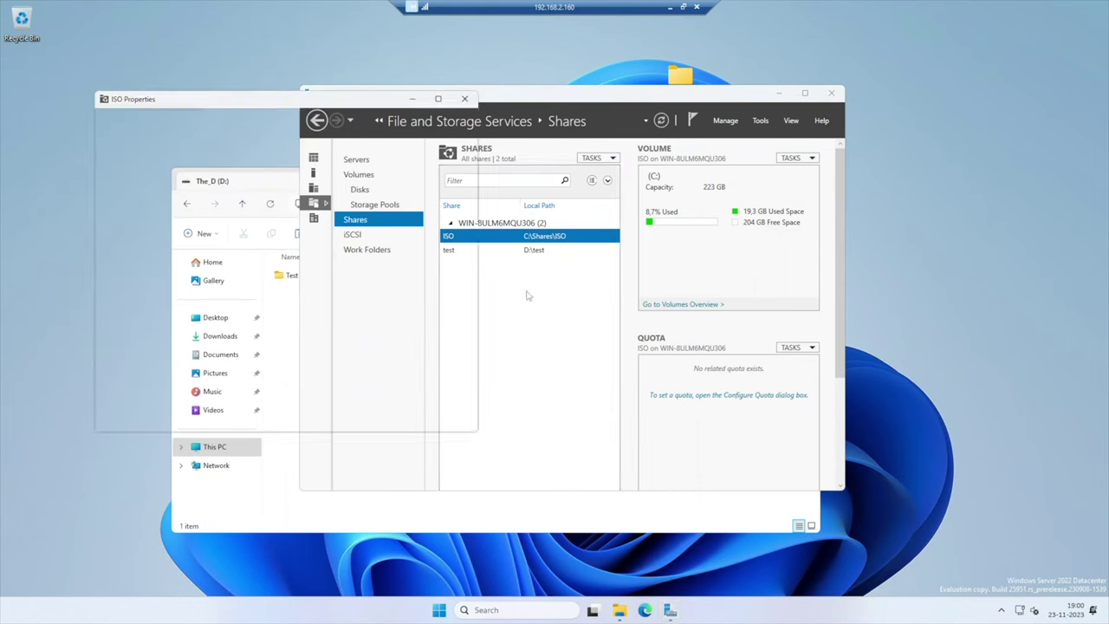
click(140, 172)
click(148, 188)
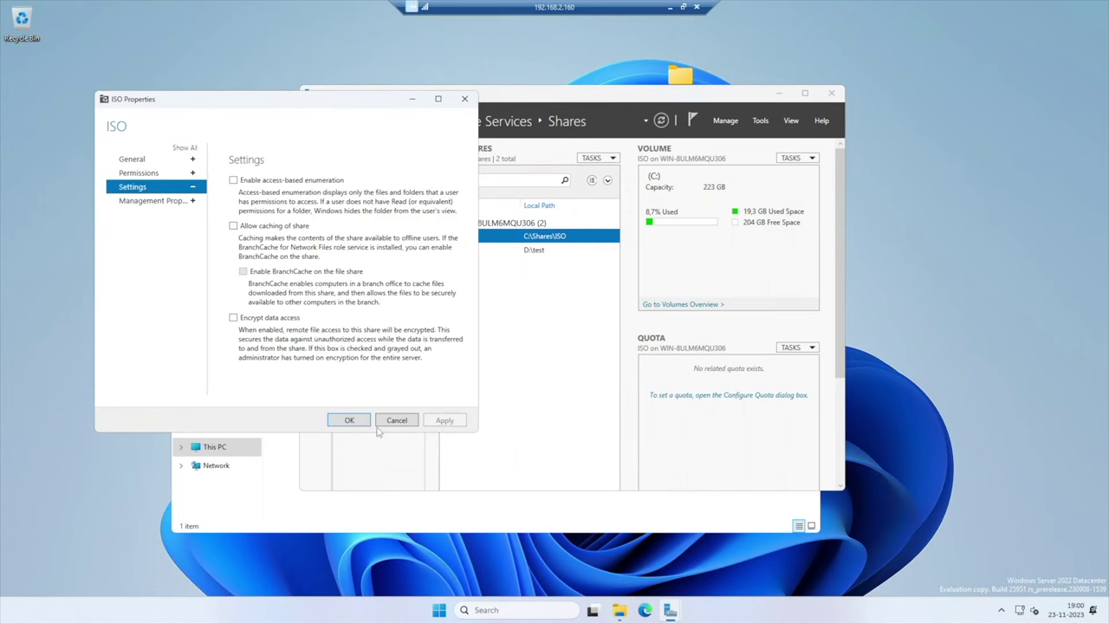
click(349, 420)
Close the Server Manager and File Explorer windows
click(492, 249)
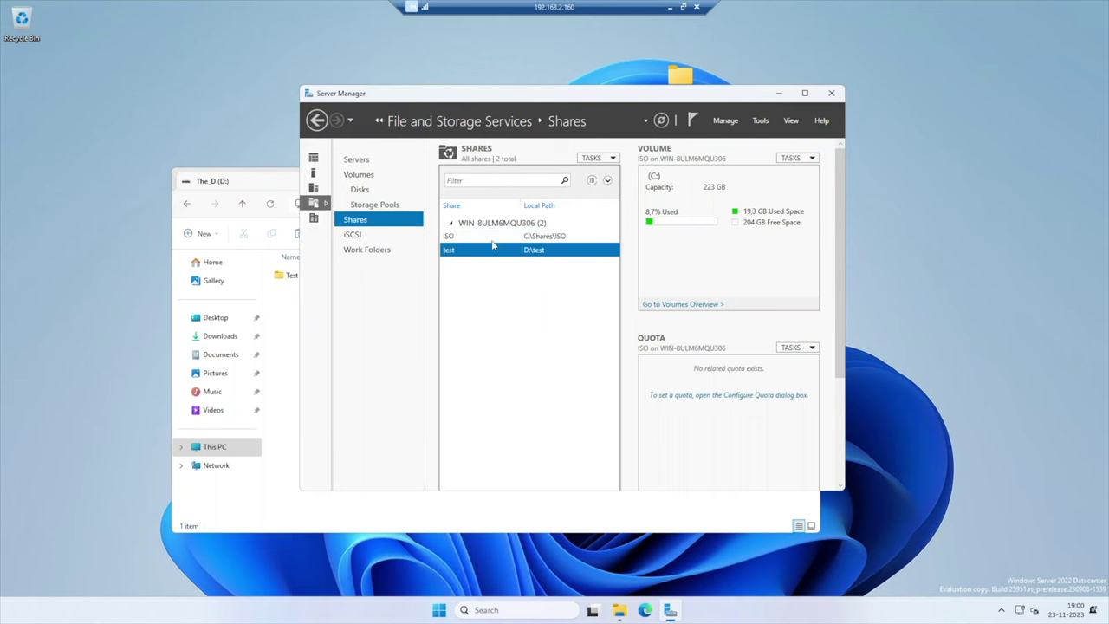
click(823, 92)
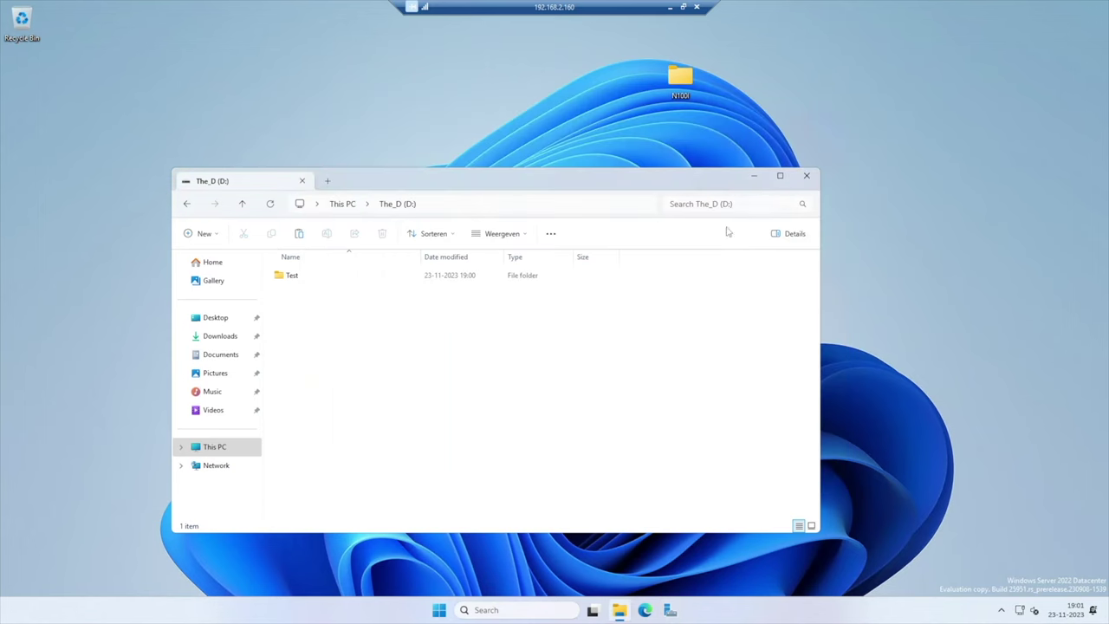
click(807, 175)
Switch to Microsoft Edge and complete its first-run prompts without account or Google data, disallowing Microsoft from saving browsing activity
click(645, 610)
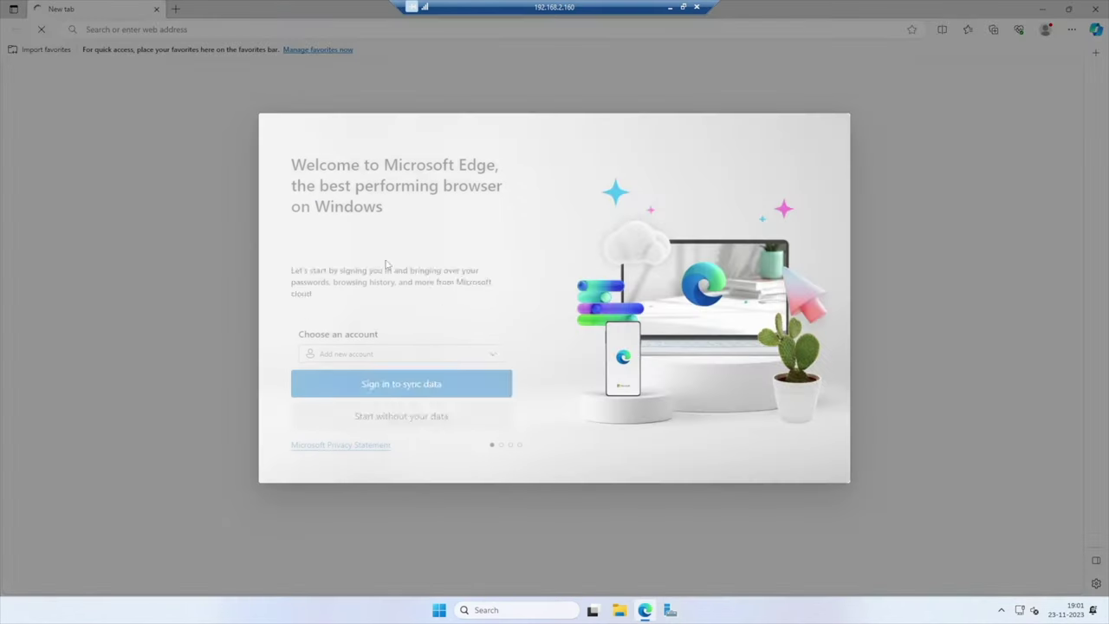
click(444, 424)
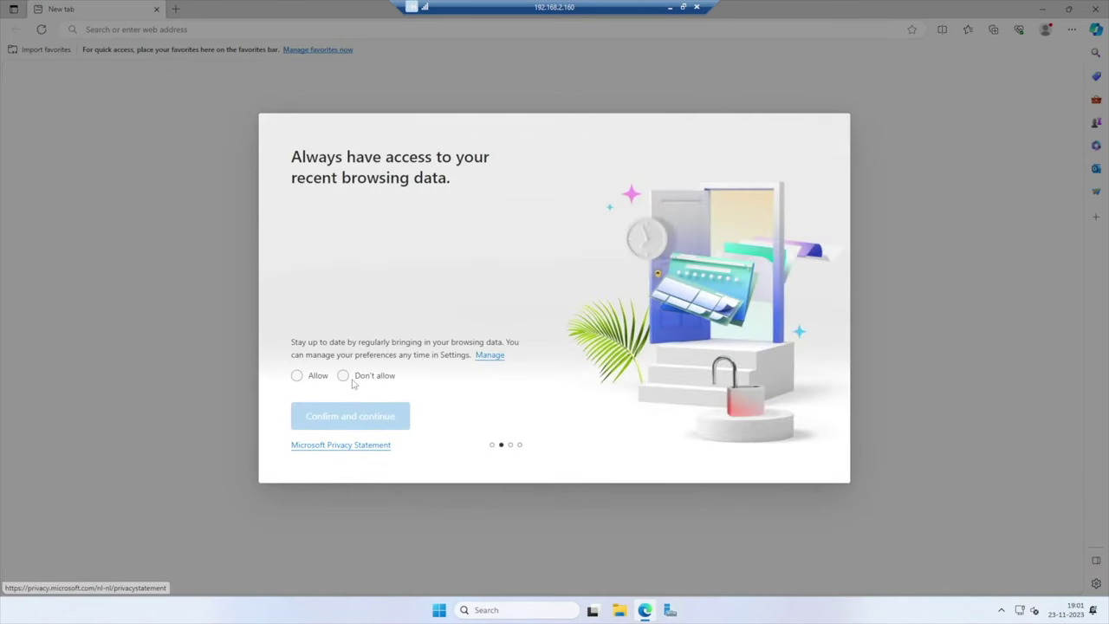
click(317, 380)
click(371, 421)
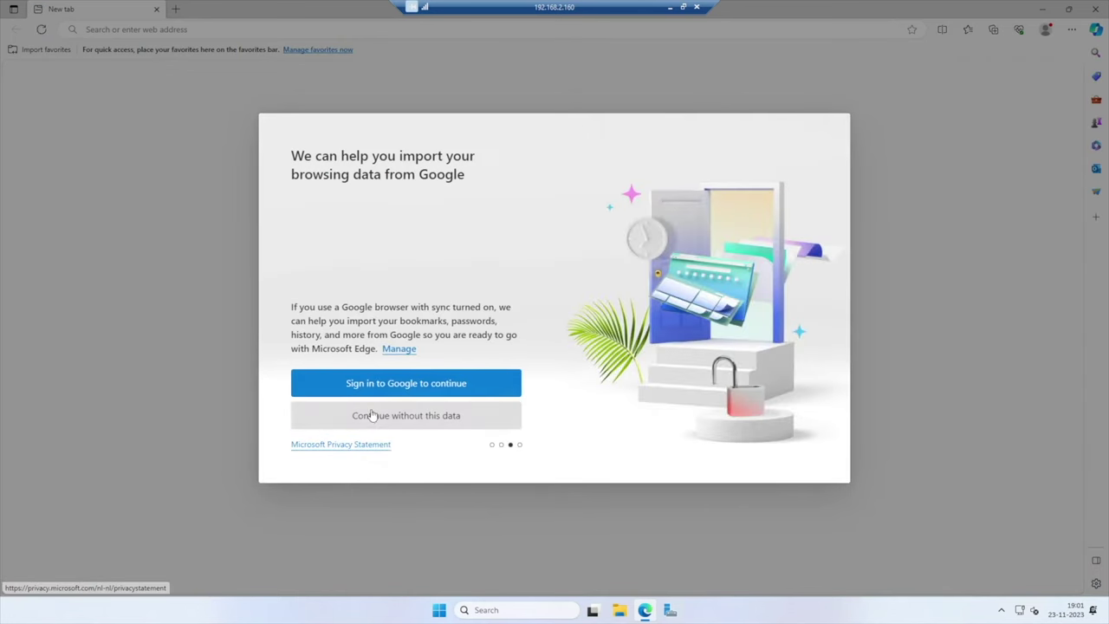
click(387, 419)
click(379, 376)
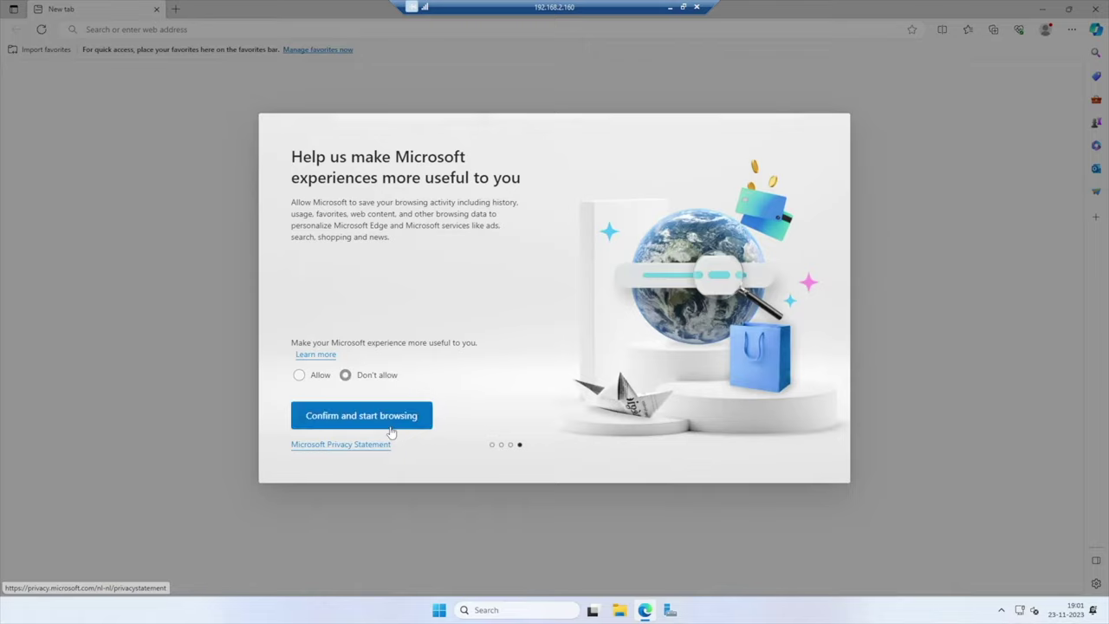
click(372, 416)
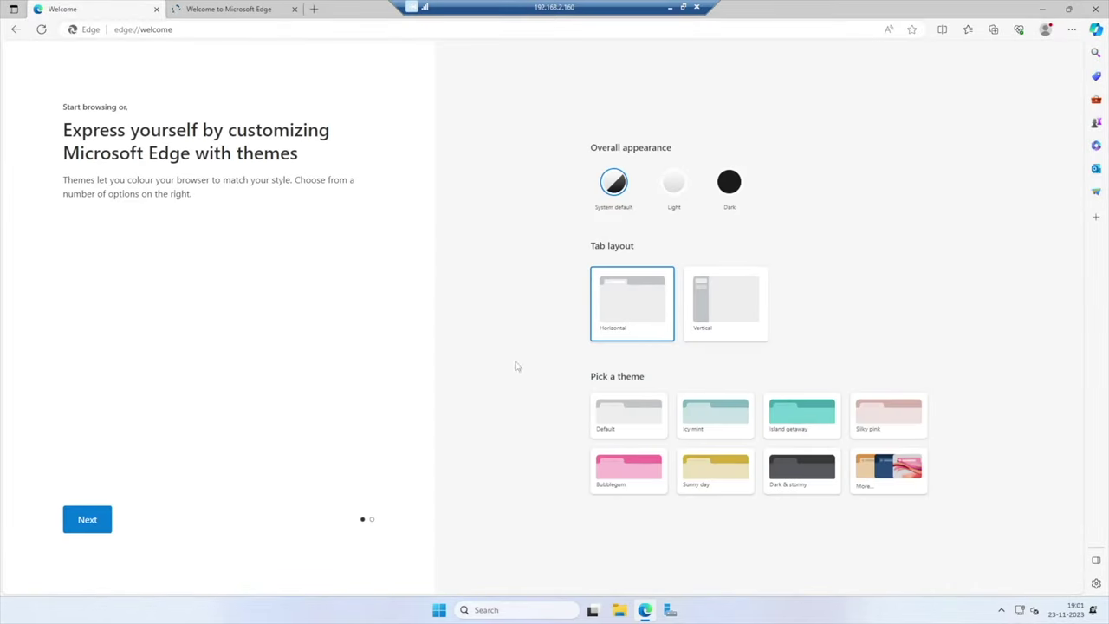
Set the browser's overall appearance to Dark, finish the welcome setup without pinning websites, and close its tab
click(726, 189)
click(97, 520)
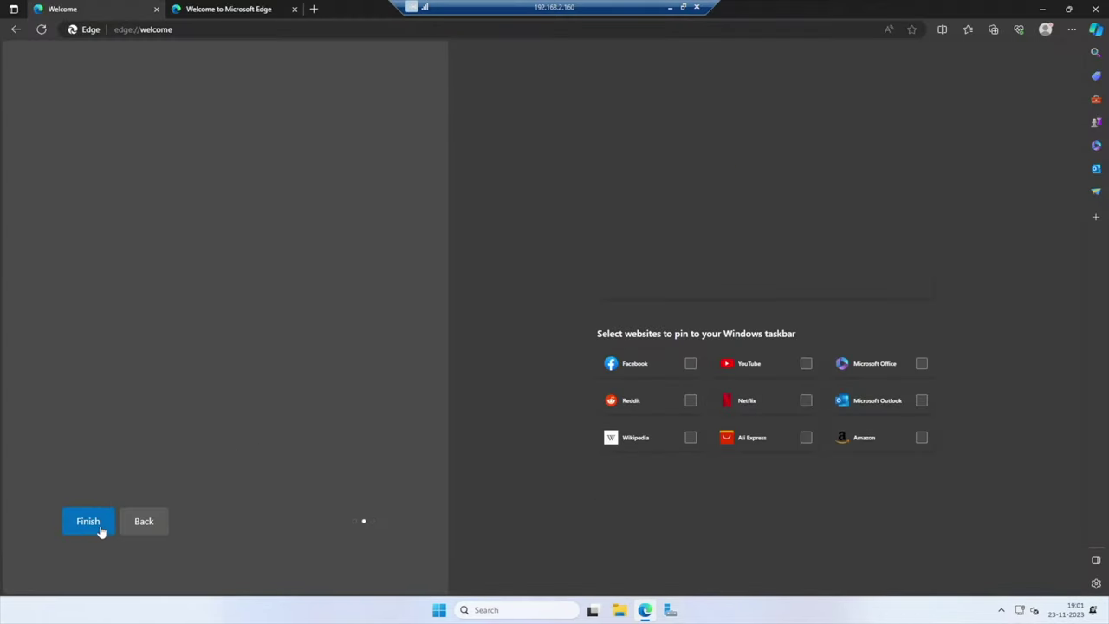
click(88, 521)
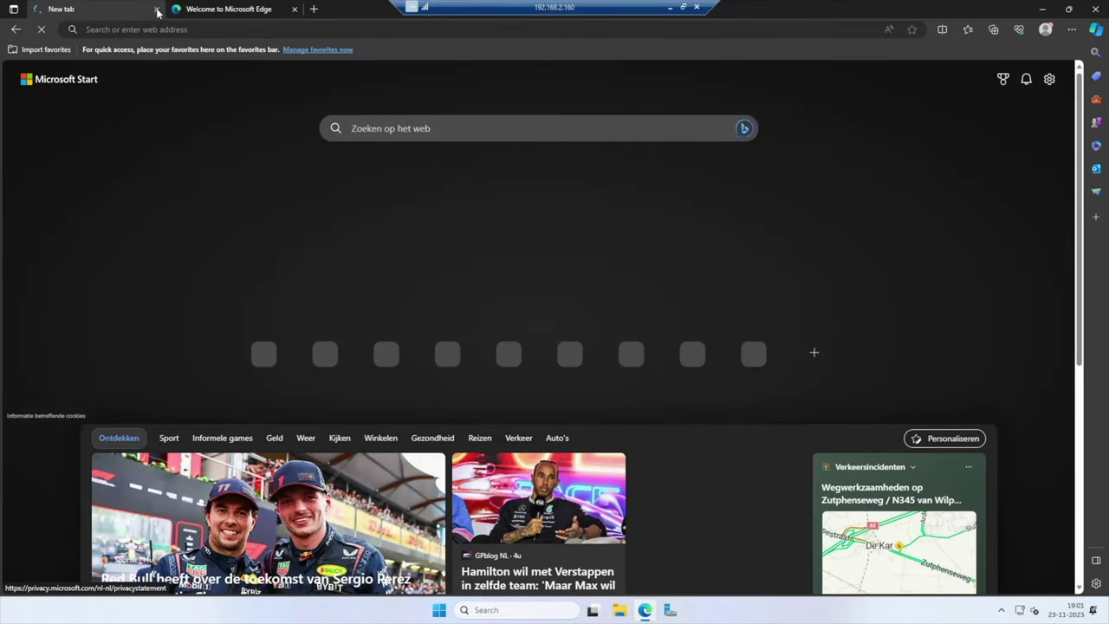
click(157, 10)
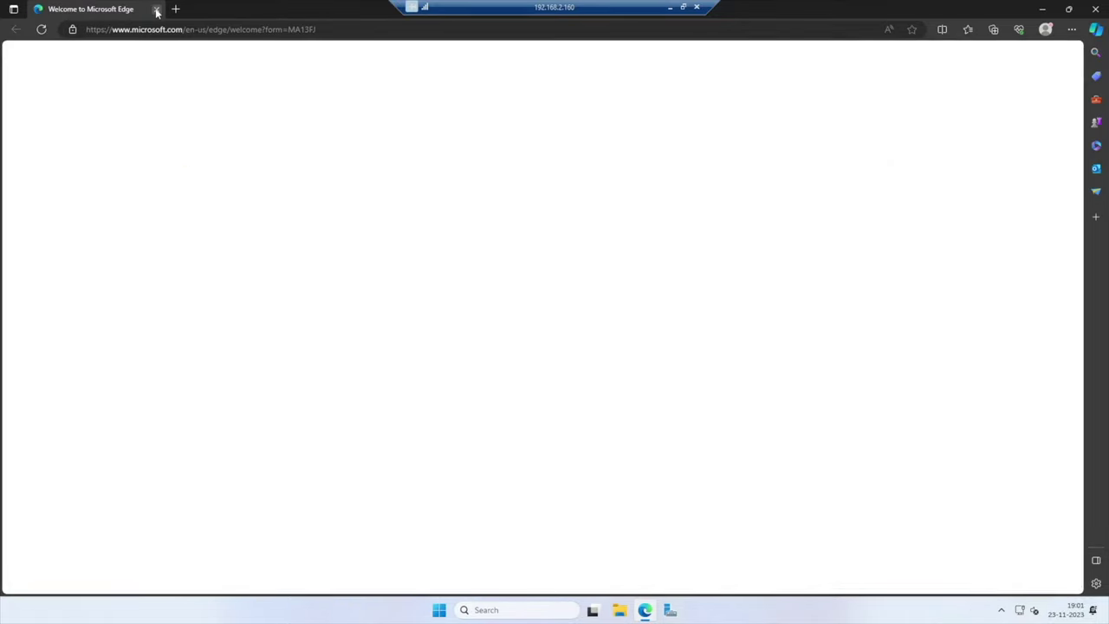
Go to google.nl and accept all cookies
click(161, 30)
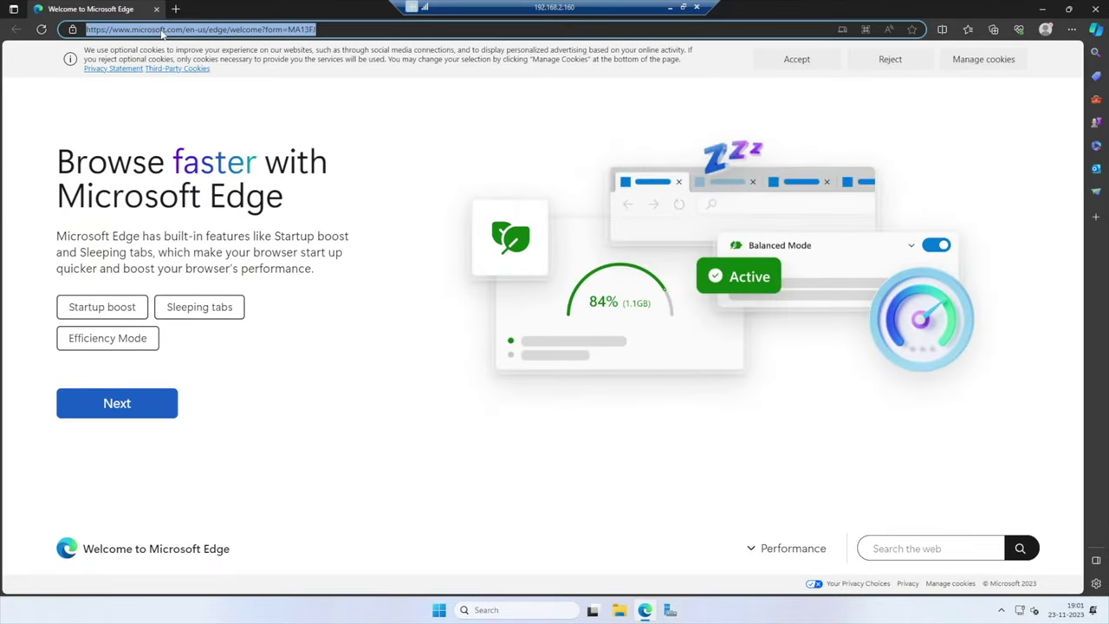
text(google.nl)
key(Return)
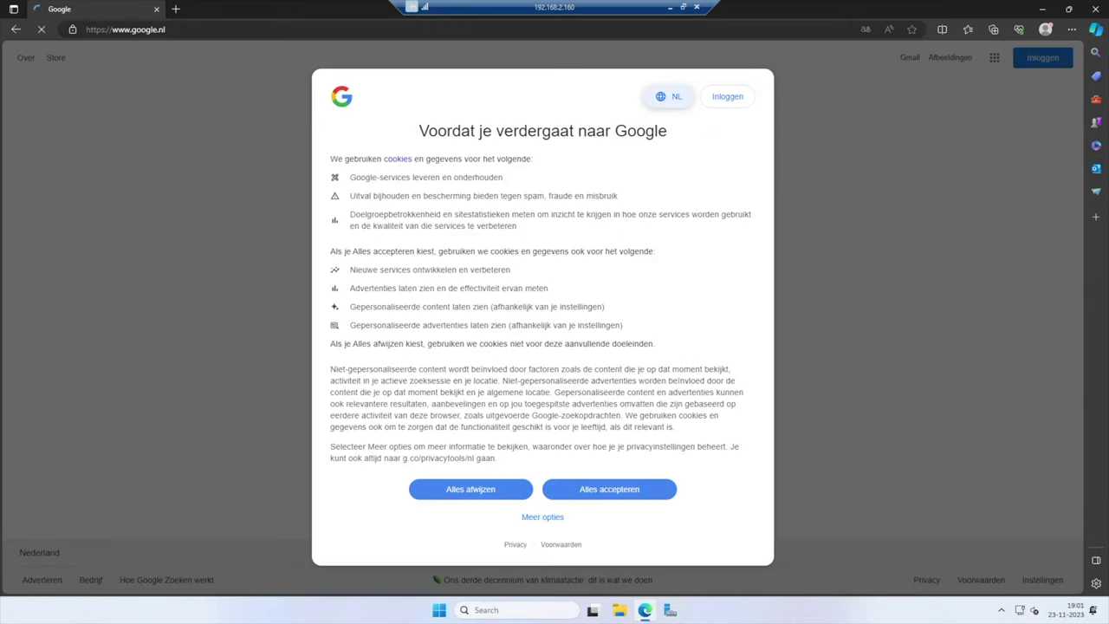
click(597, 487)
Search Google for crystaldiskmark and start the standard CrystalDiskMark download from the crystalmark.info site
click(453, 271)
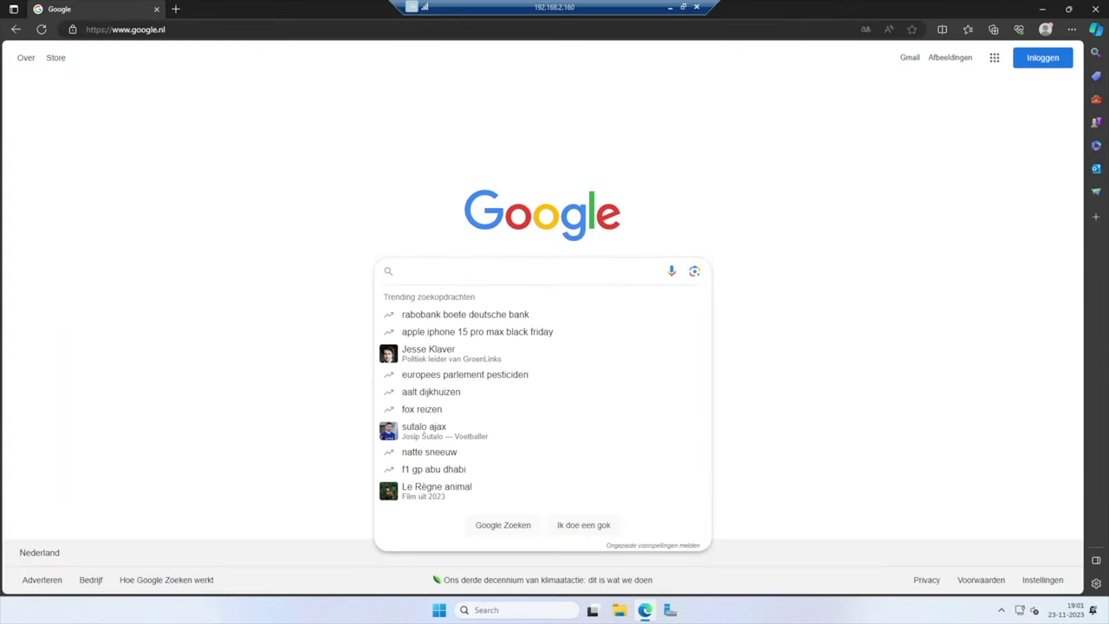
text(crys)
key(BackSpace)
key(BackSpace)
key(BackSpace)
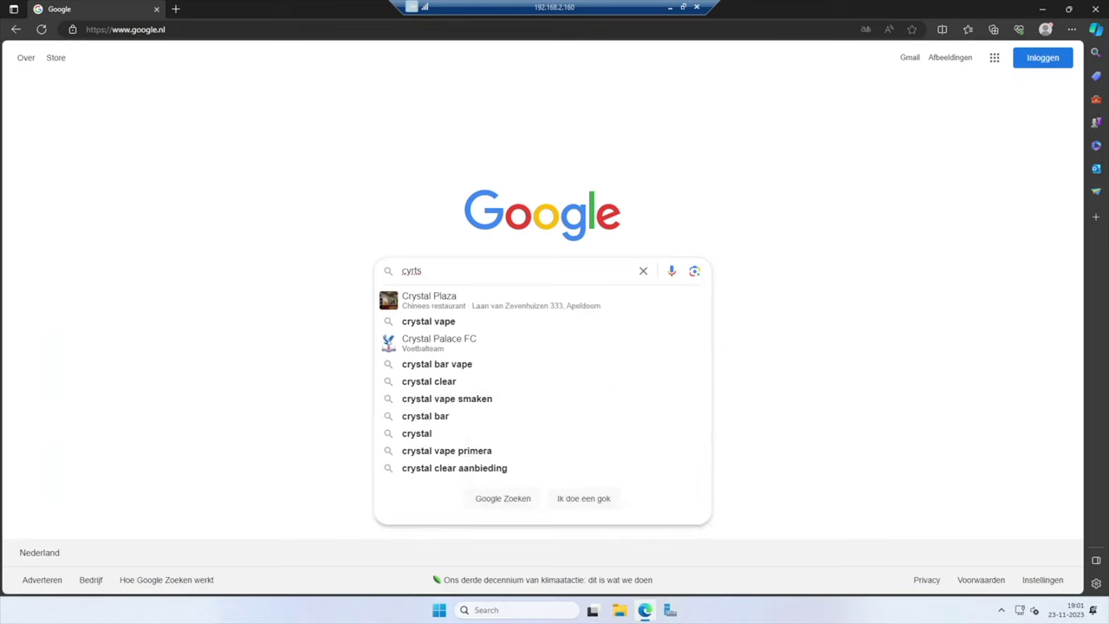
text(yr)
key(BackSpace)
key(BackSpace)
text(rystaldisk)
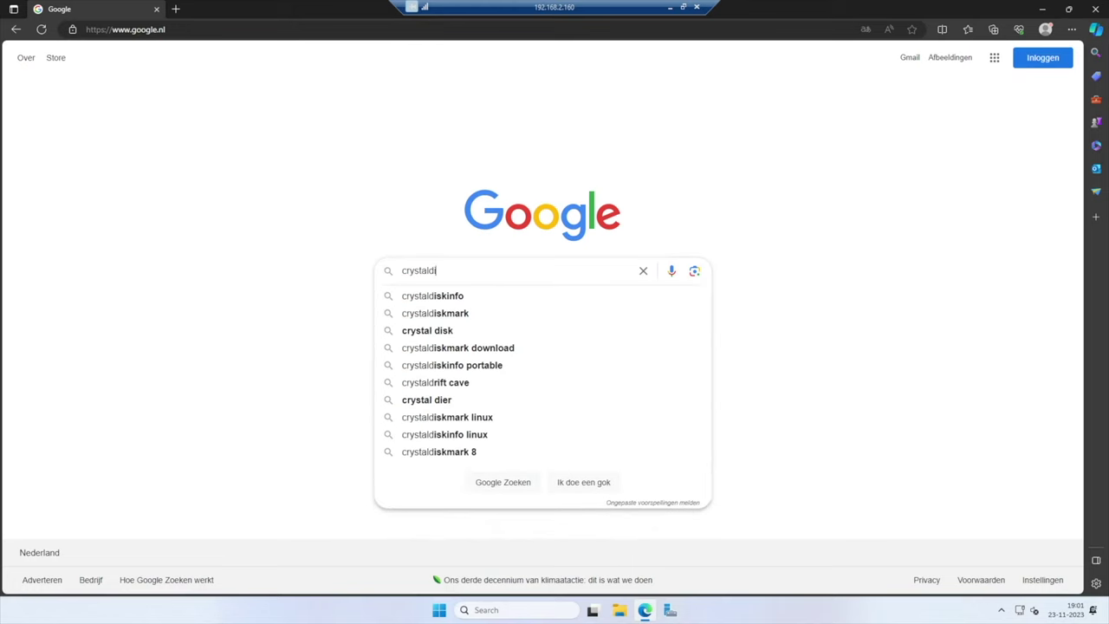
text(mark)
key(Return)
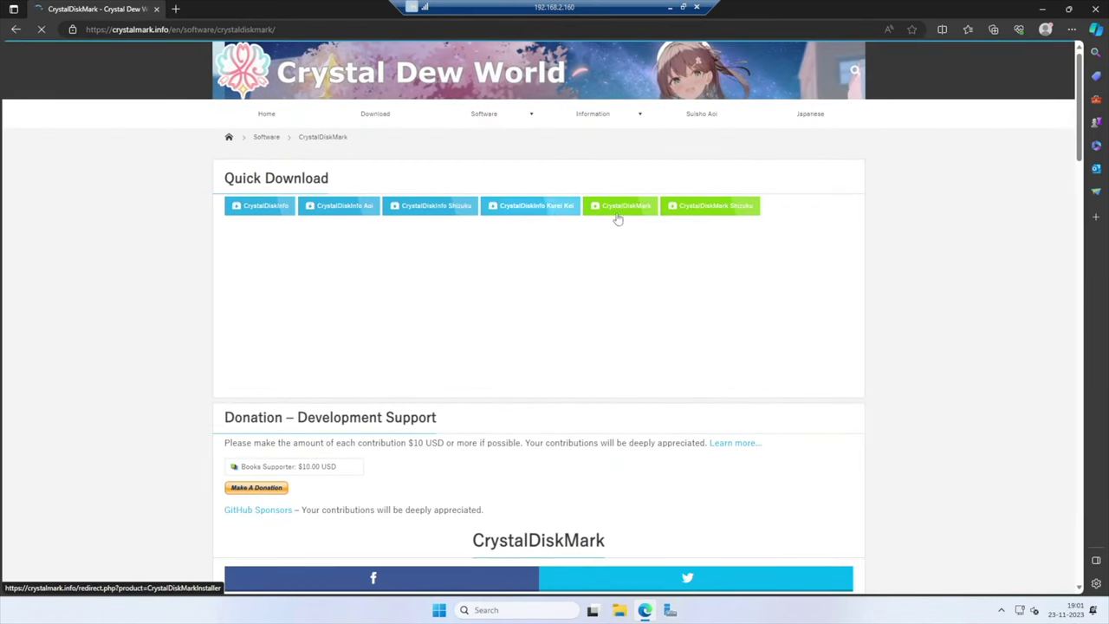
click(624, 210)
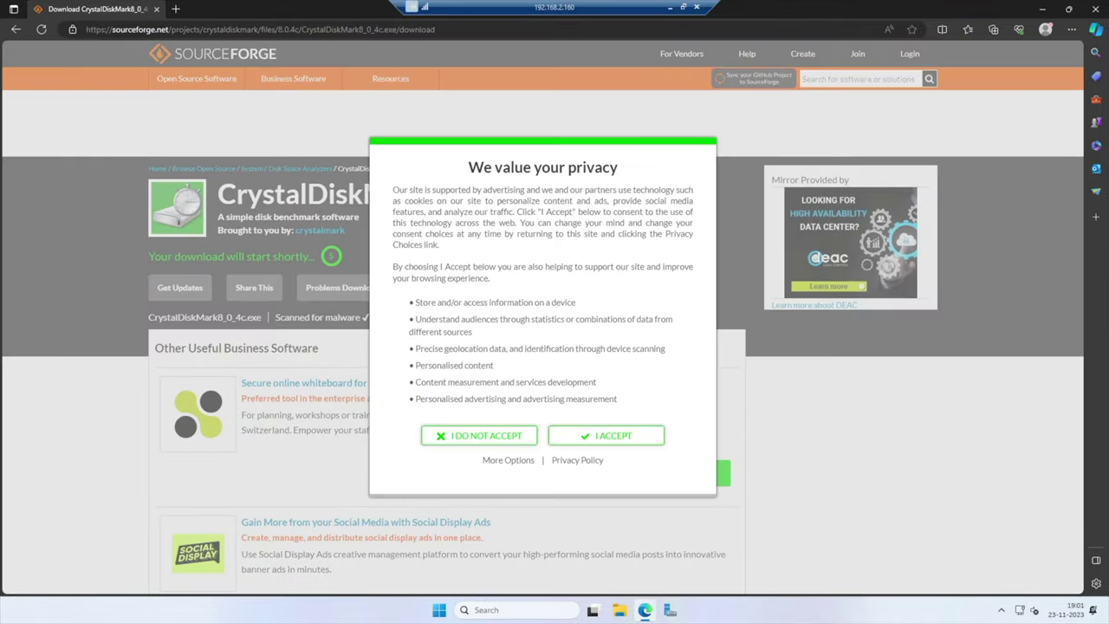
Accept SourceForge's privacy notice and run the downloaded CrystalDiskMark8_0_4c.exe installer
click(585, 438)
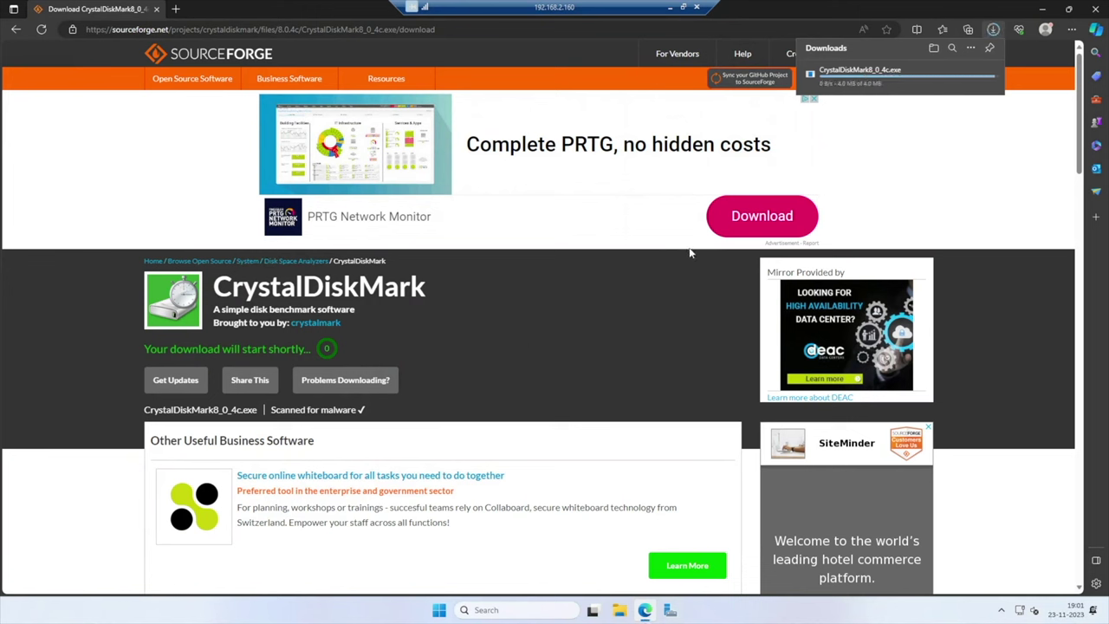
click(871, 74)
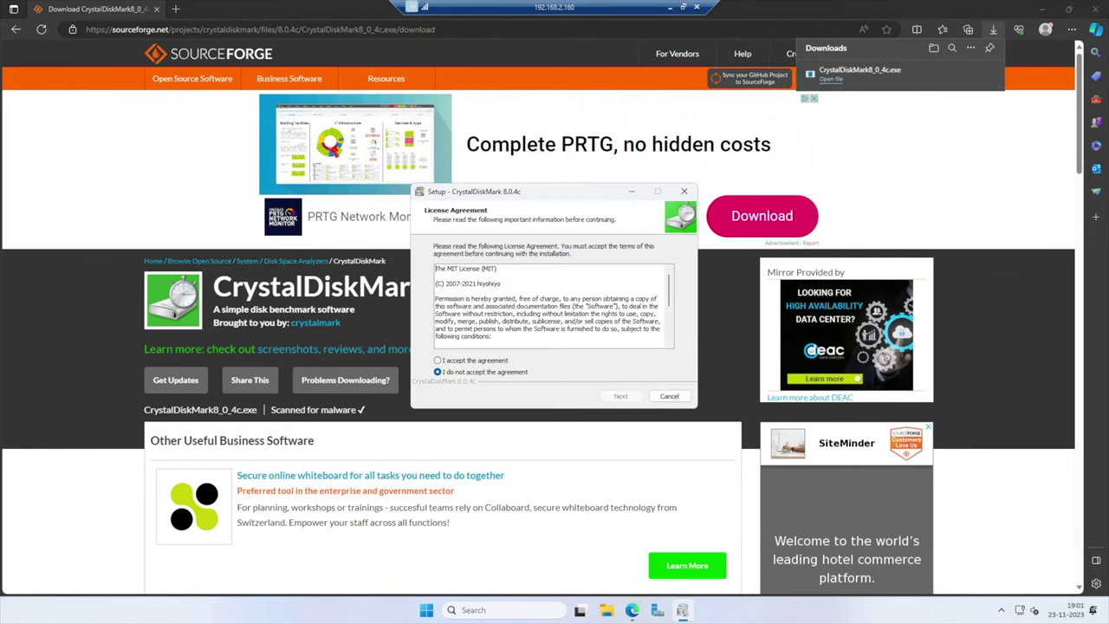
Accept the license, install CrystalDiskMark 8 with the default folder and desktop shortcut, launch it, and close the browser
click(479, 359)
click(622, 397)
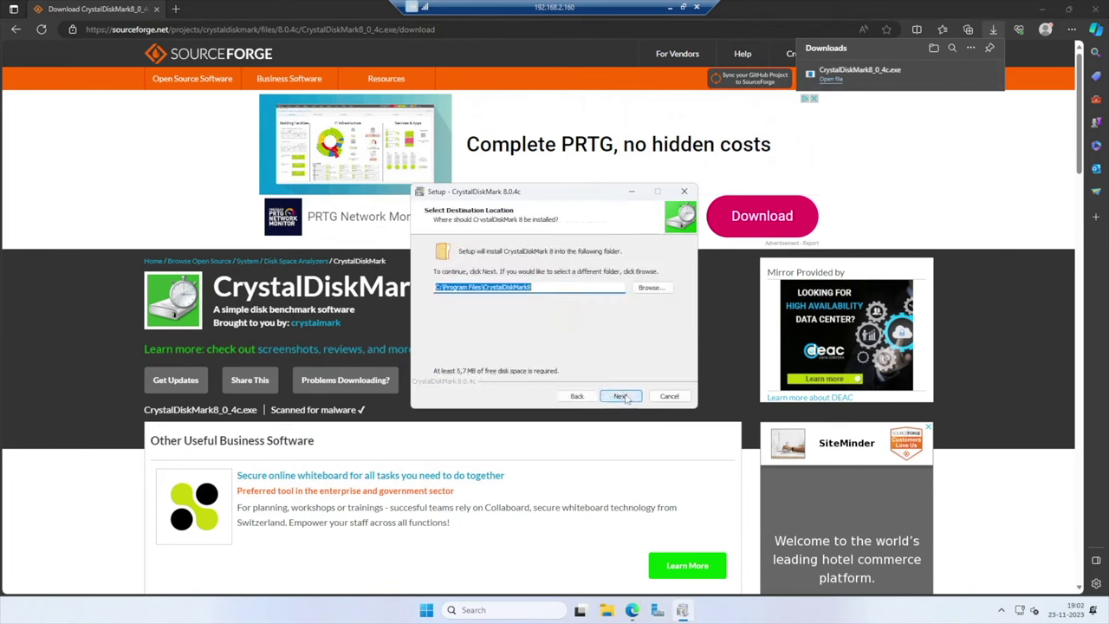
click(621, 396)
click(621, 396)
click(621, 396)
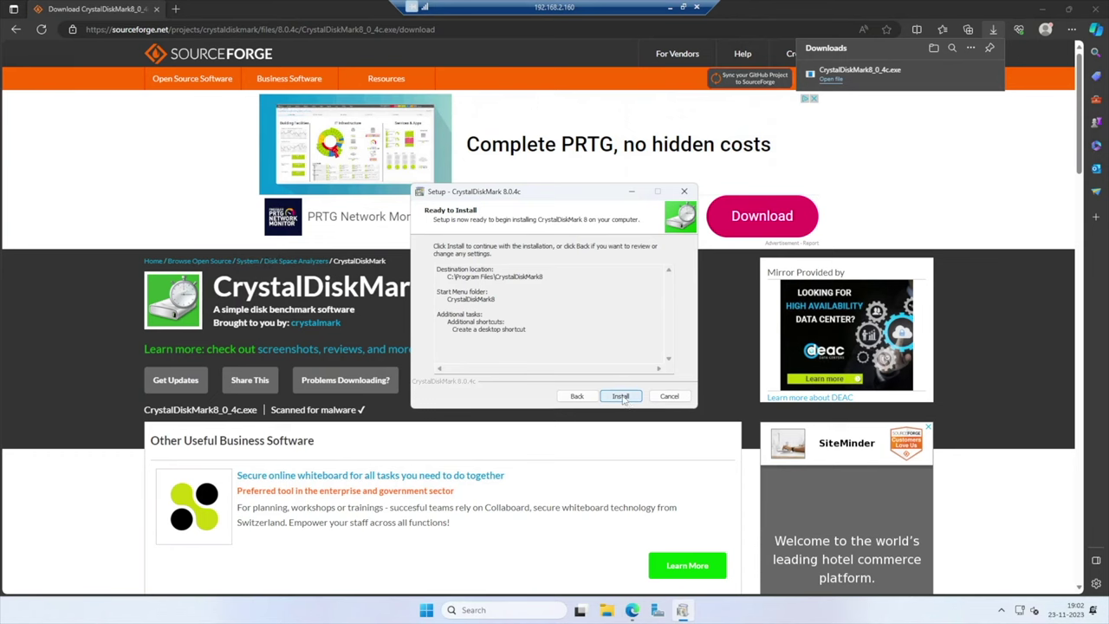
click(621, 396)
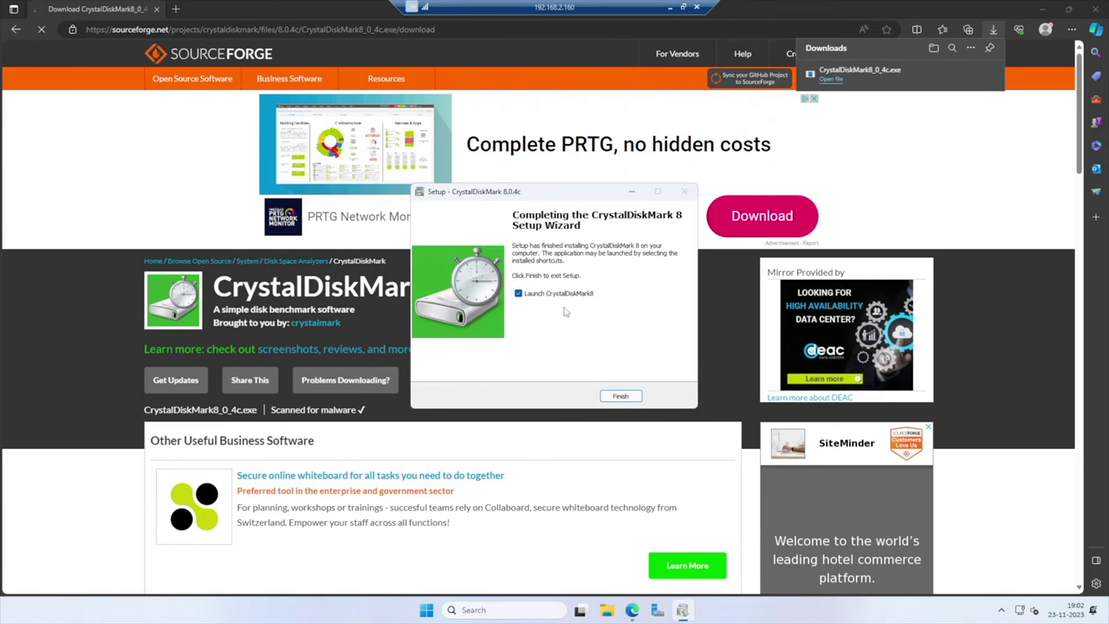
click(621, 395)
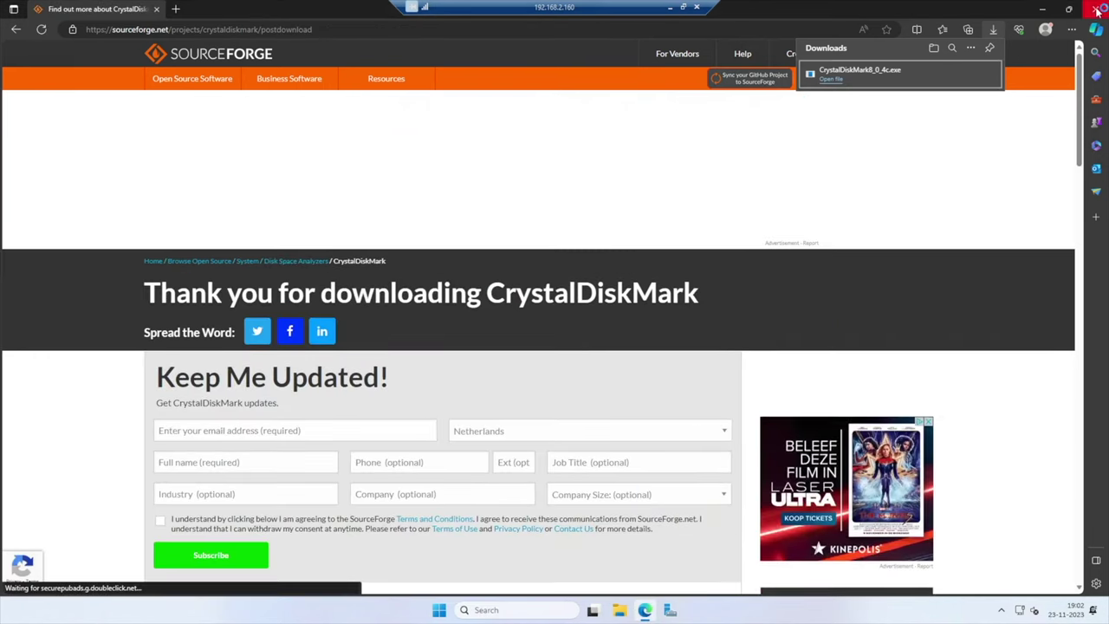
click(1095, 13)
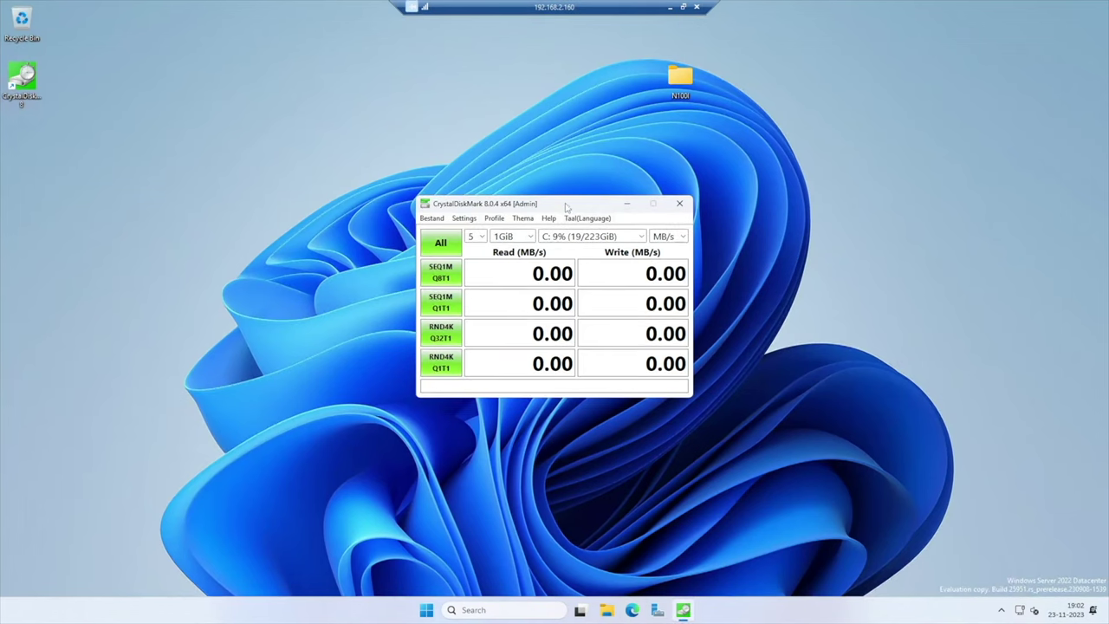
Set CrystalDiskMark to 2 runs, keep the 1GiB test size, and run all tests on drive C:
drag(566, 206, 490, 153)
click(409, 184)
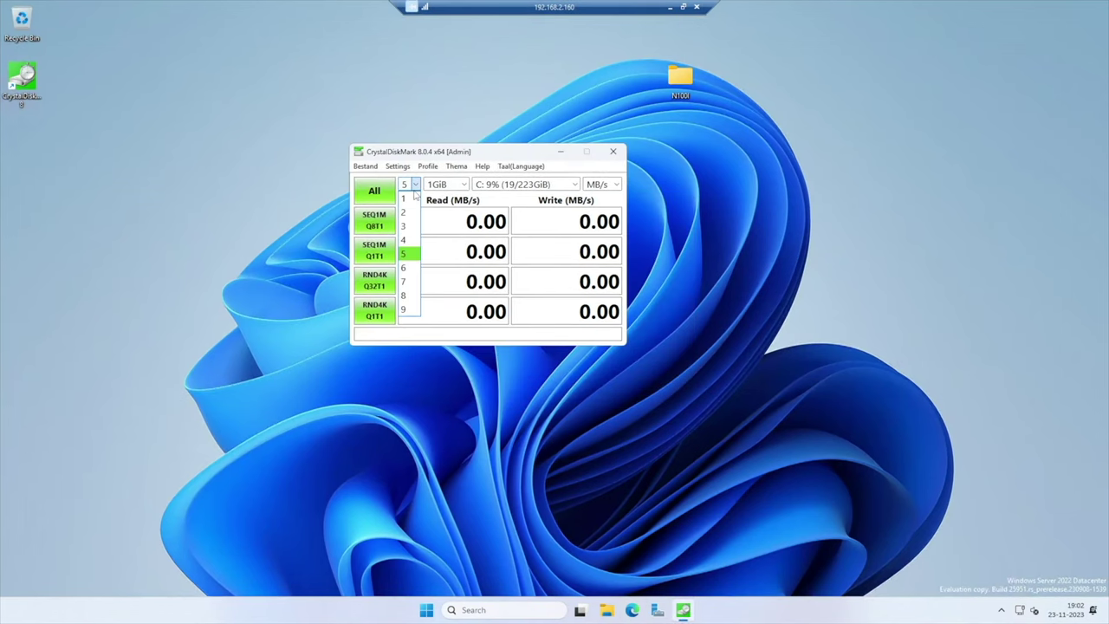
click(409, 213)
click(444, 185)
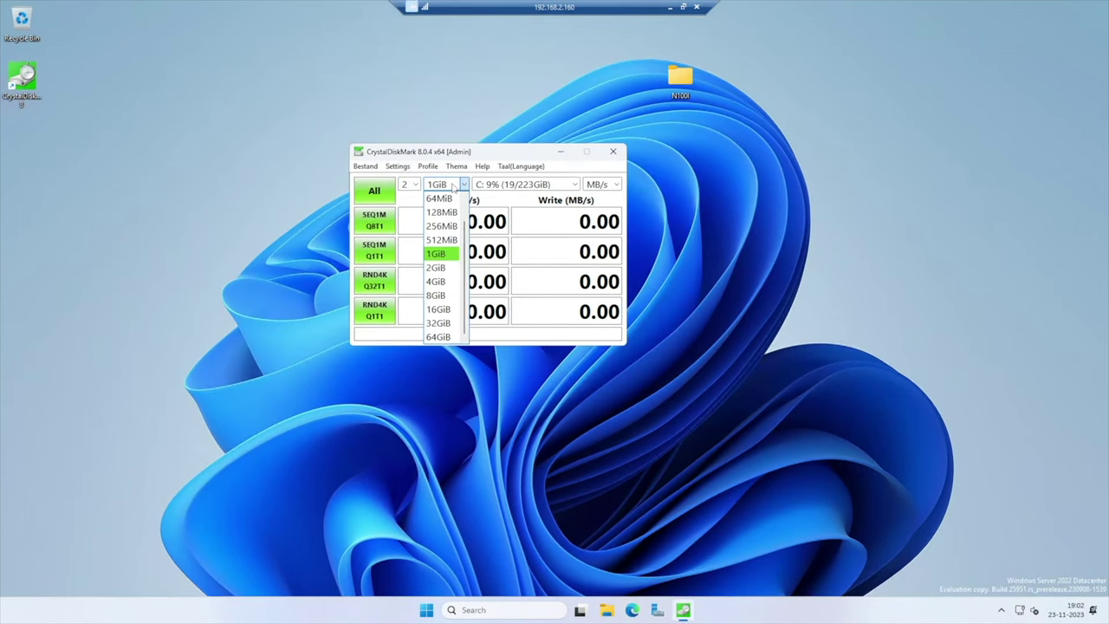
click(452, 186)
drag(488, 155, 503, 137)
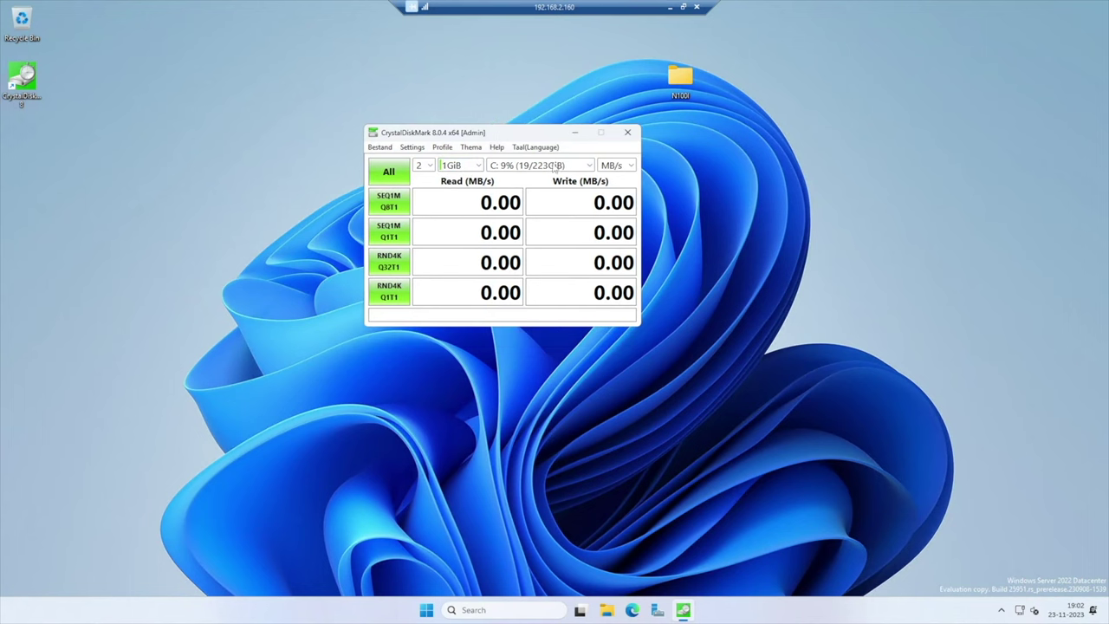
click(389, 173)
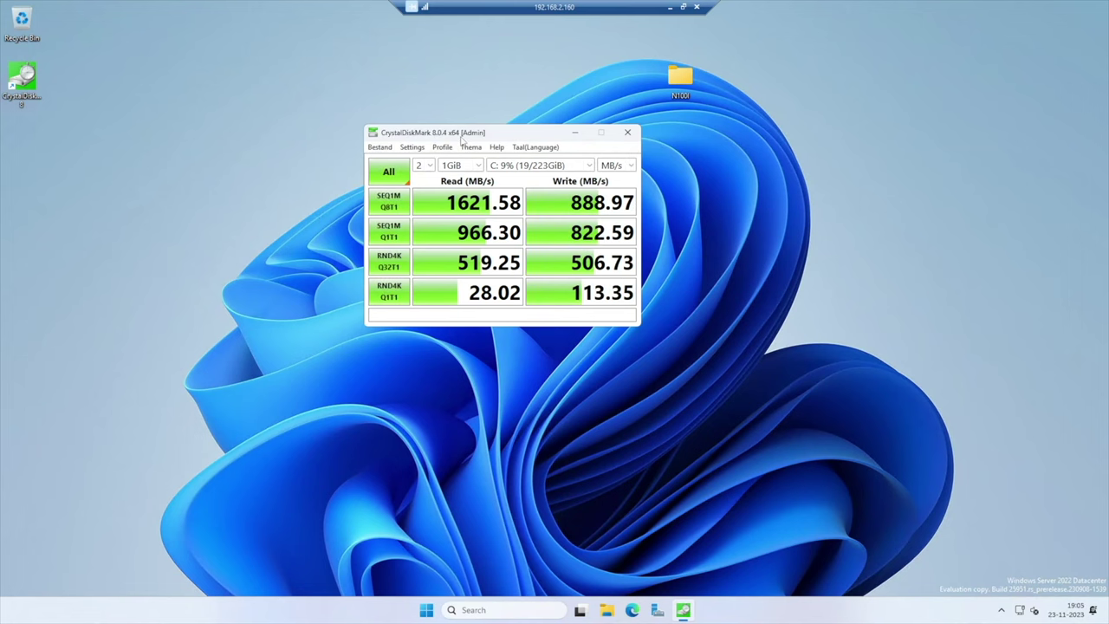
Open a second CrystalDiskMark window beside the first and set it to 2 runs on drive D:
drag(462, 136, 234, 182)
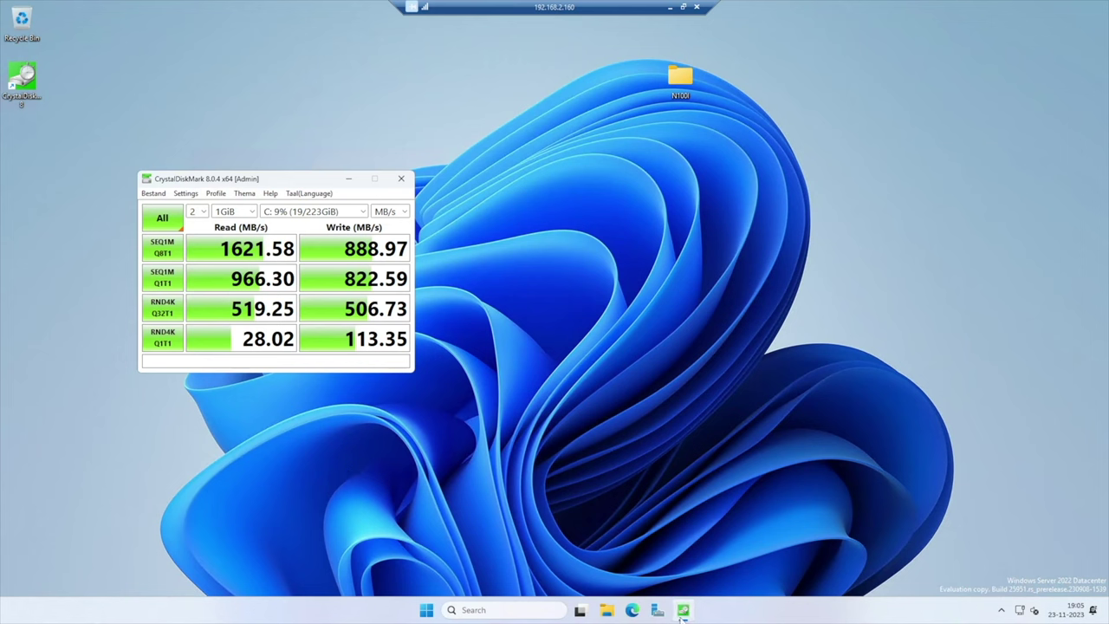
right_click(683, 611)
click(661, 541)
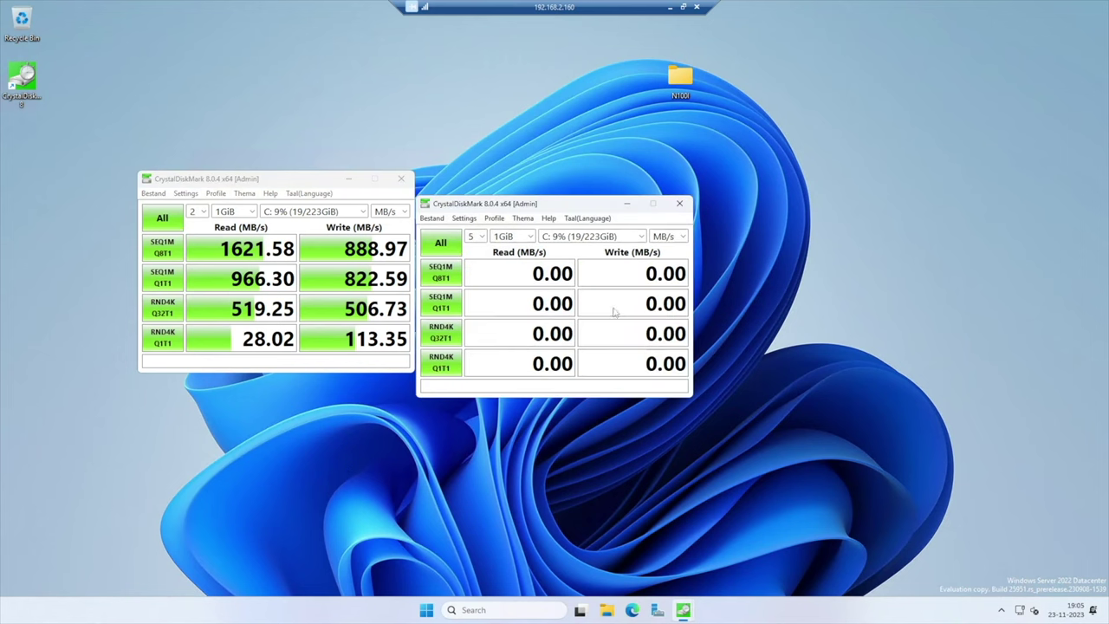
click(541, 203)
click(539, 232)
click(665, 206)
click(651, 232)
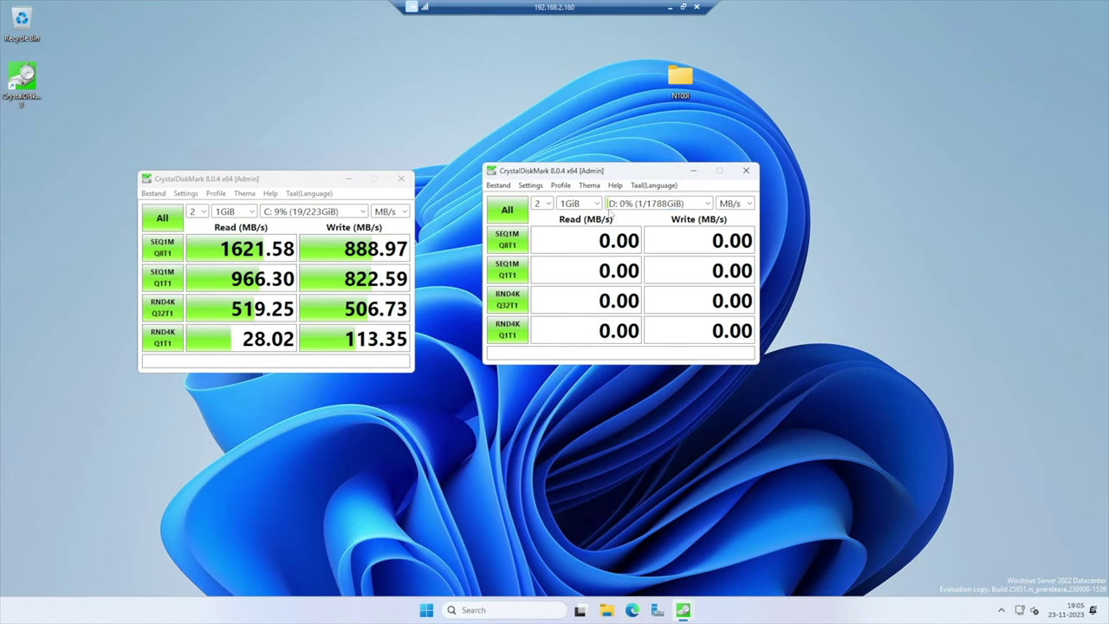
Line up the two CrystalDiskMark windows side by side and run all tests on drive D:
drag(609, 178, 637, 191)
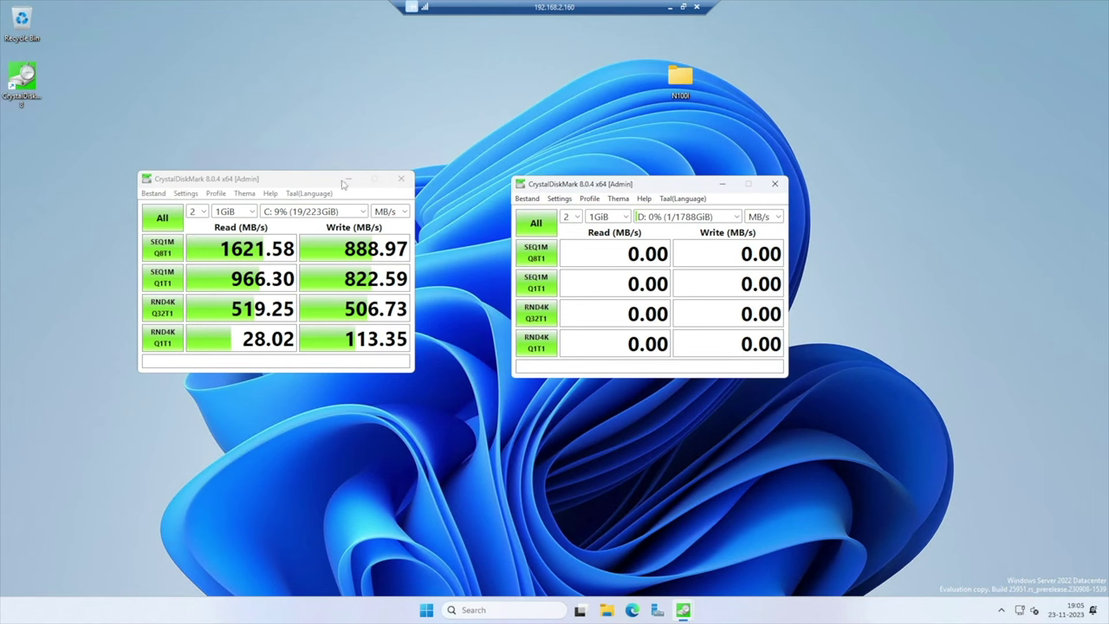
drag(320, 181, 339, 188)
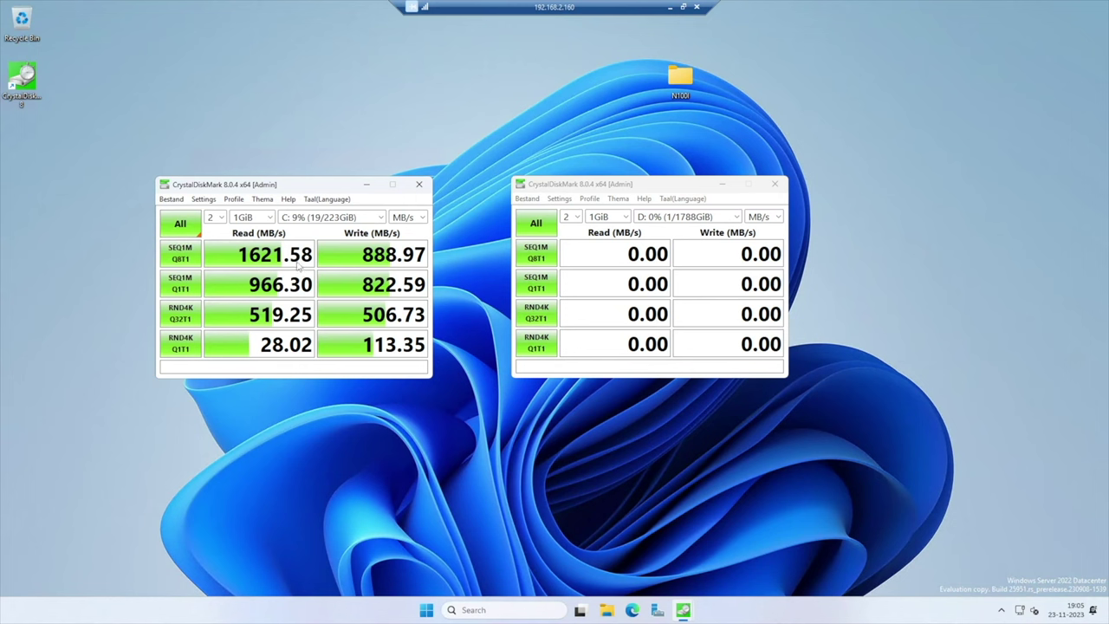
click(580, 186)
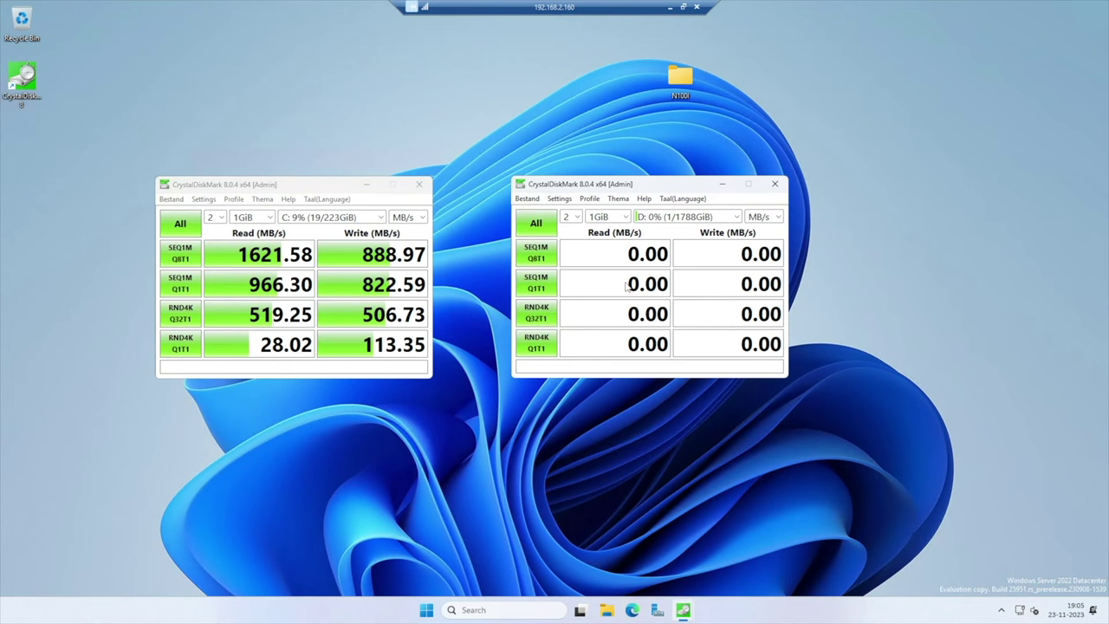
click(518, 222)
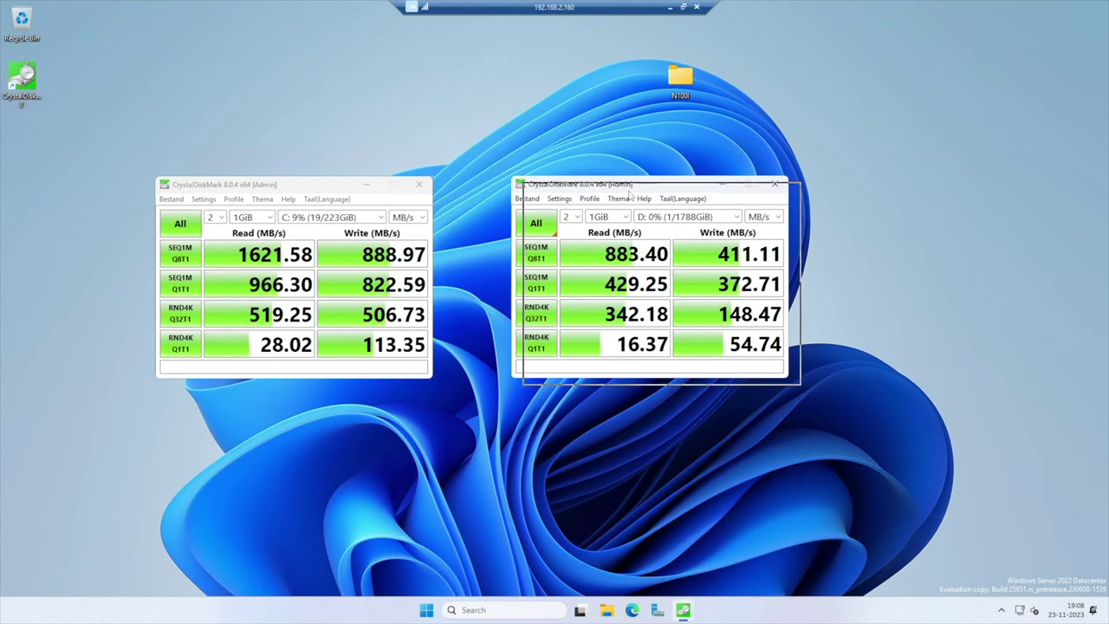
drag(613, 189, 620, 191)
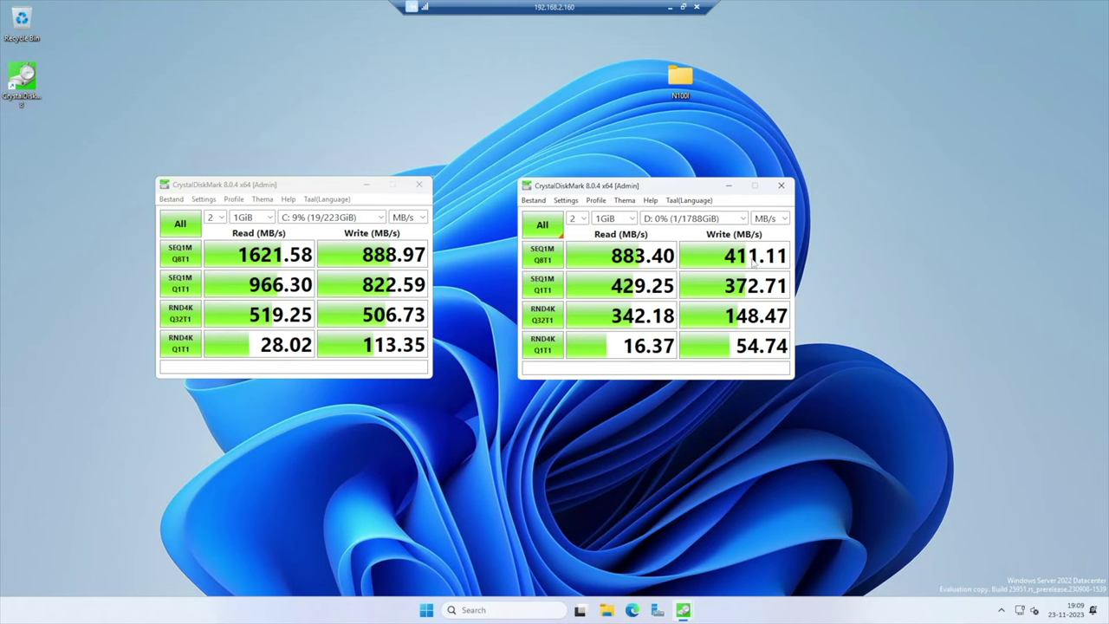
Minimize both CrystalDiskMark windows and open File Explorer and Server Manager on the server
click(729, 184)
click(367, 184)
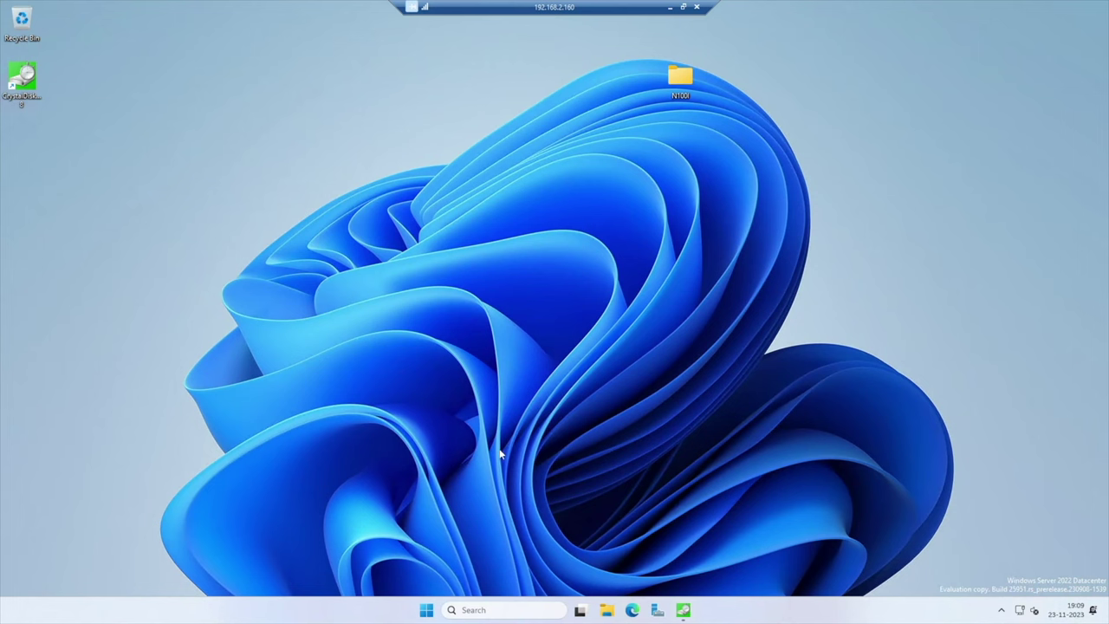
key(super+e)
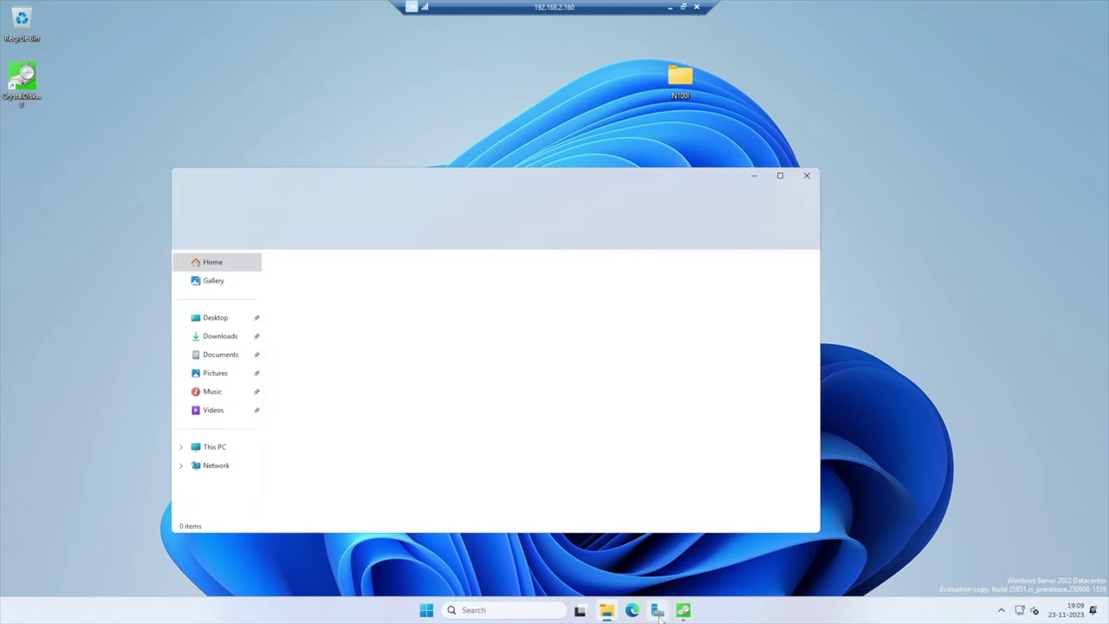
click(658, 611)
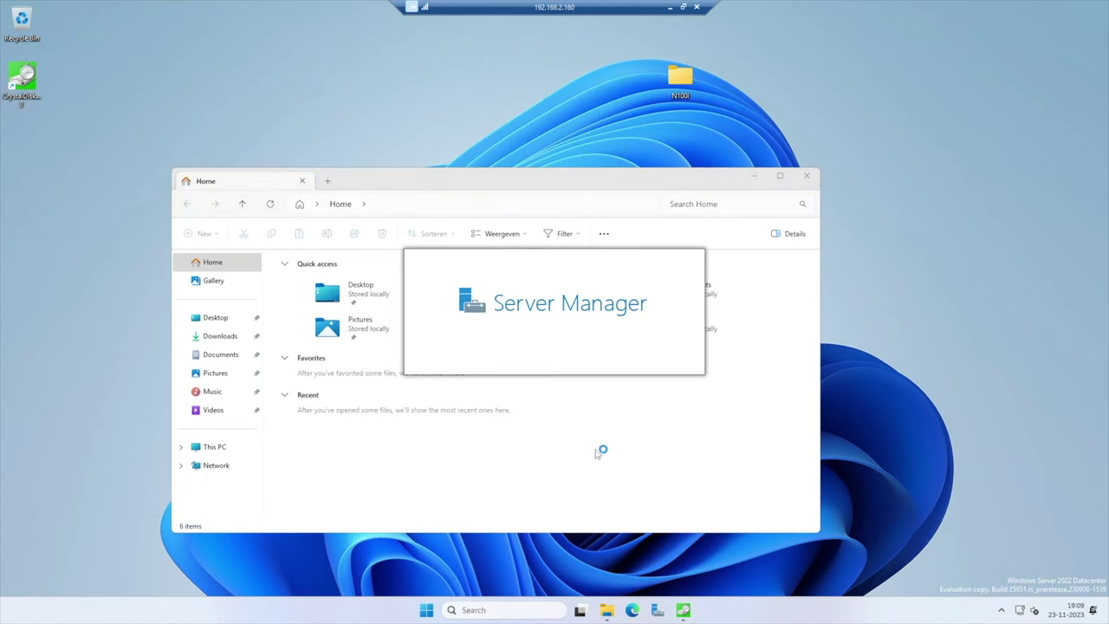
drag(437, 132, 399, 86)
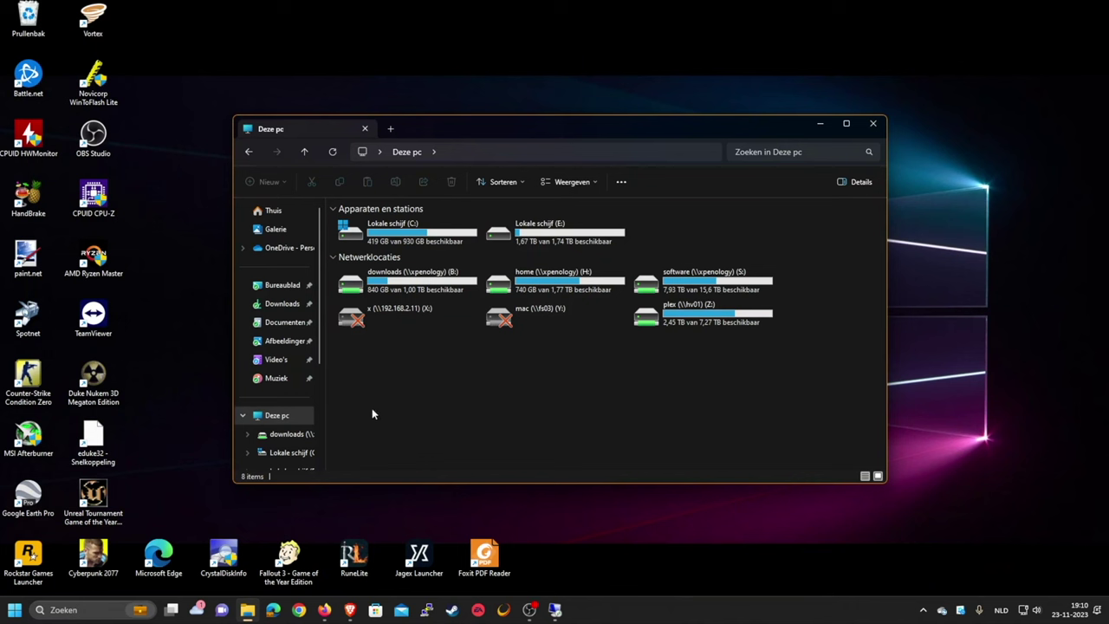
scroll(268, 381, down, 3)
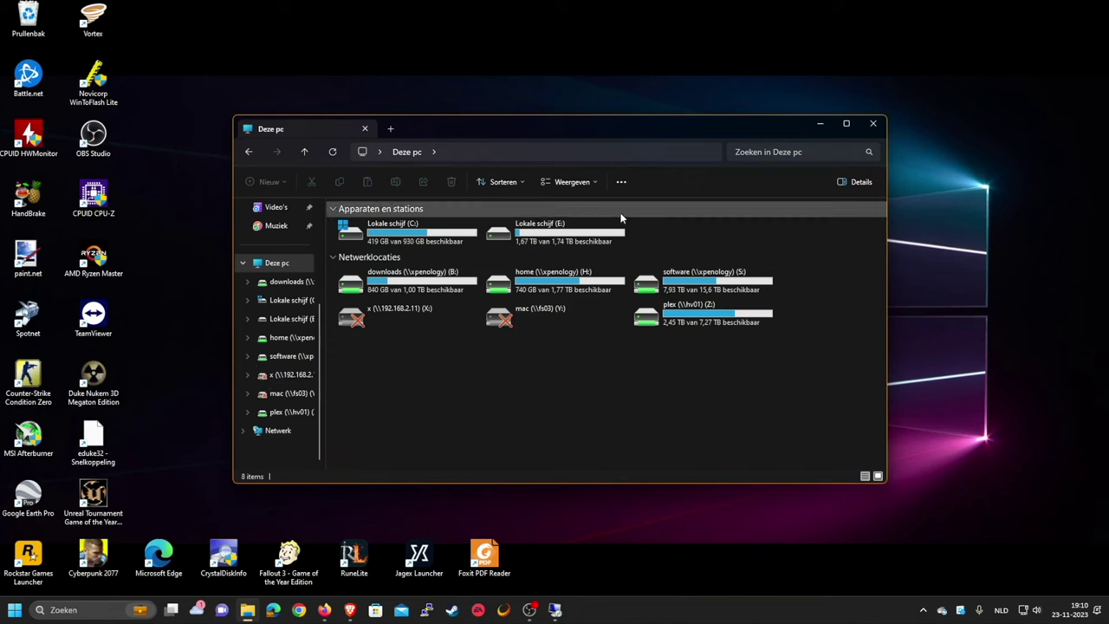
click(620, 181)
click(515, 206)
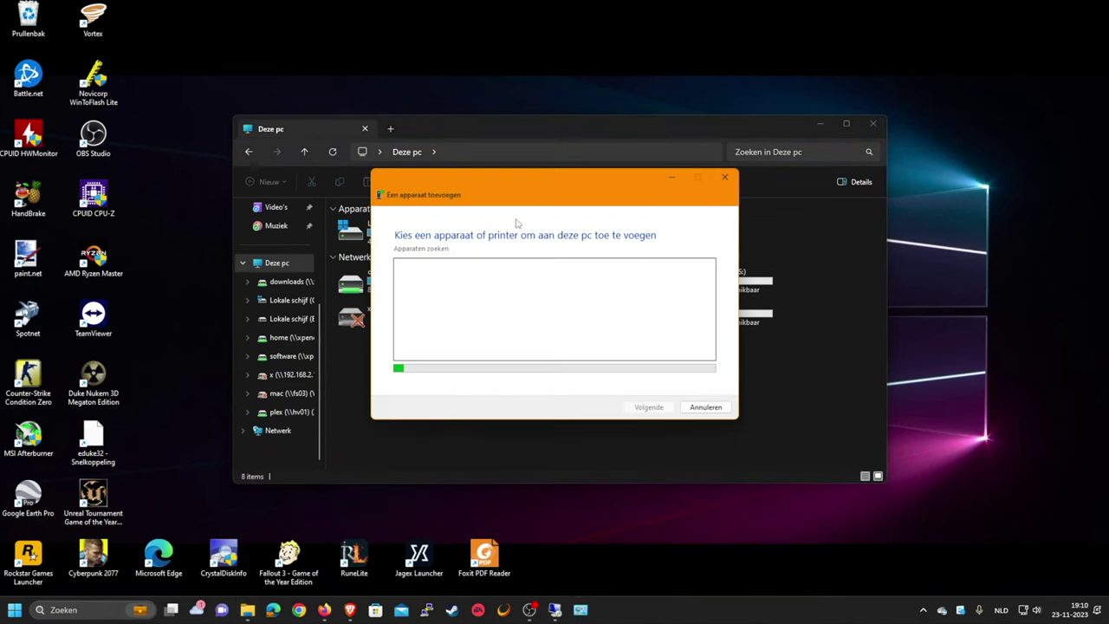
click(701, 406)
click(620, 181)
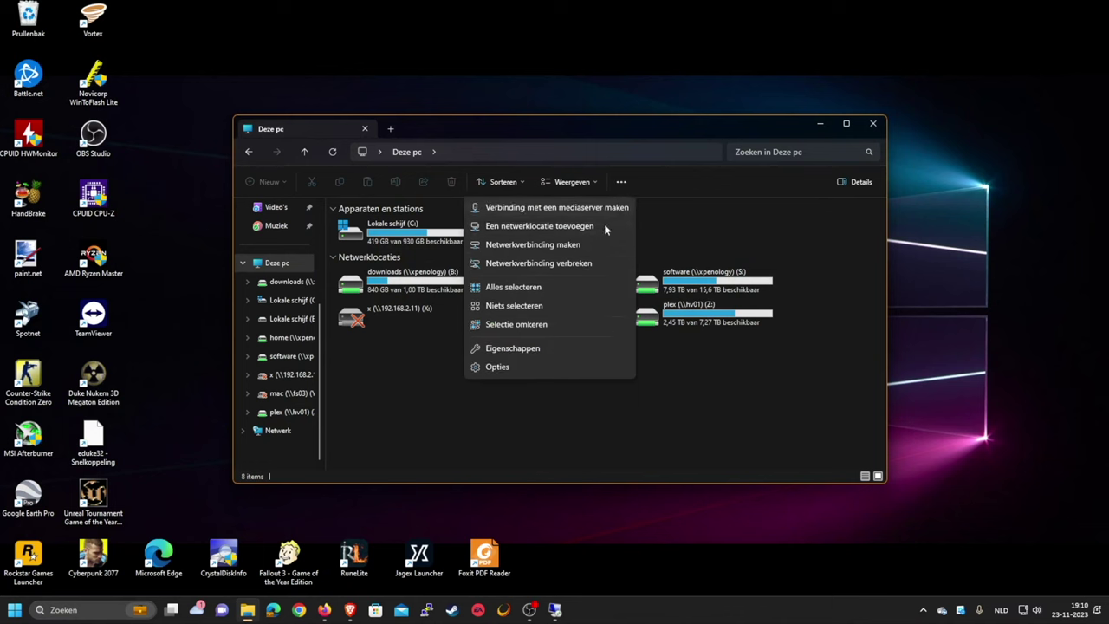
click(756, 391)
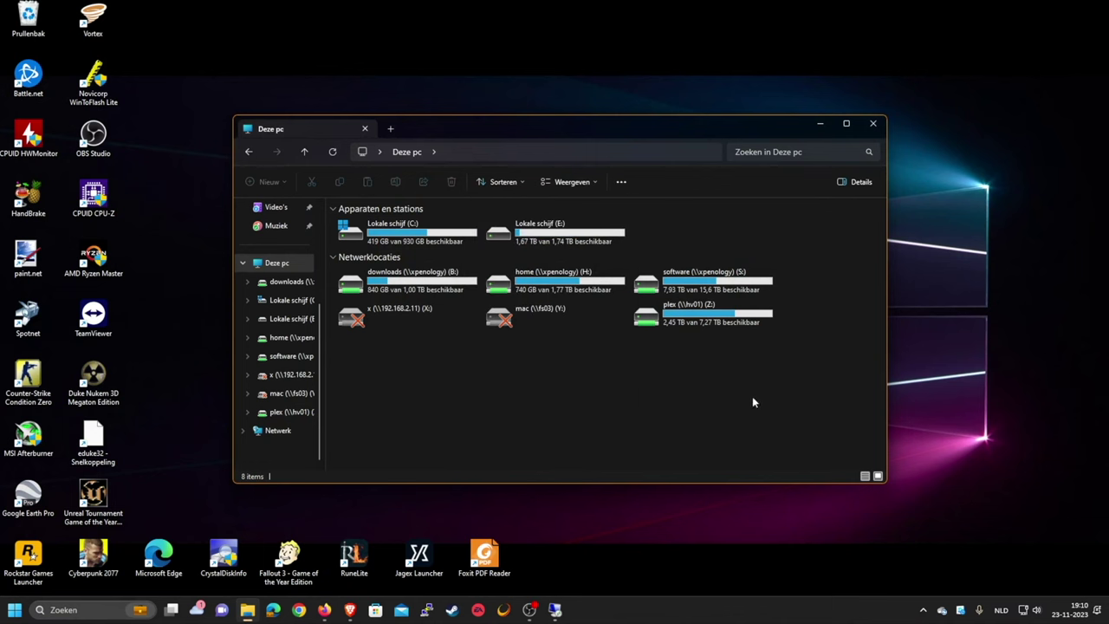
Open the local PC's network and internet settings
right_click(1023, 610)
click(1029, 582)
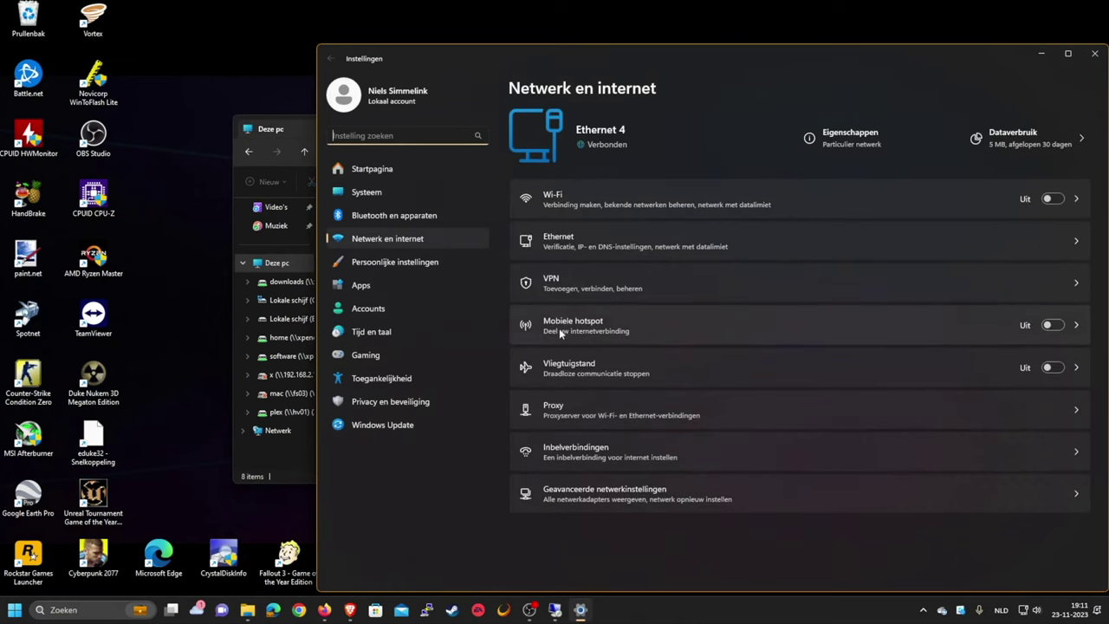